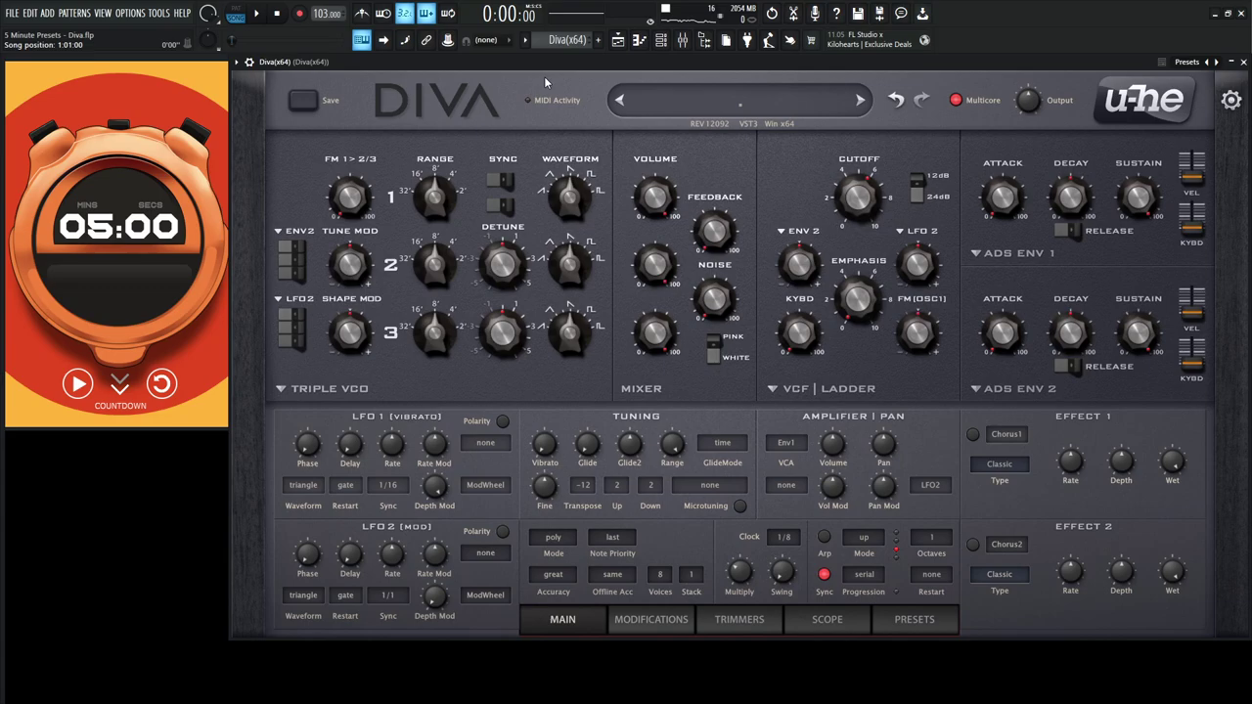
# Load the INIT June-60 template from the 8 TEMPLATES presets and return to the MAIN page
pyautogui.click(78, 383)
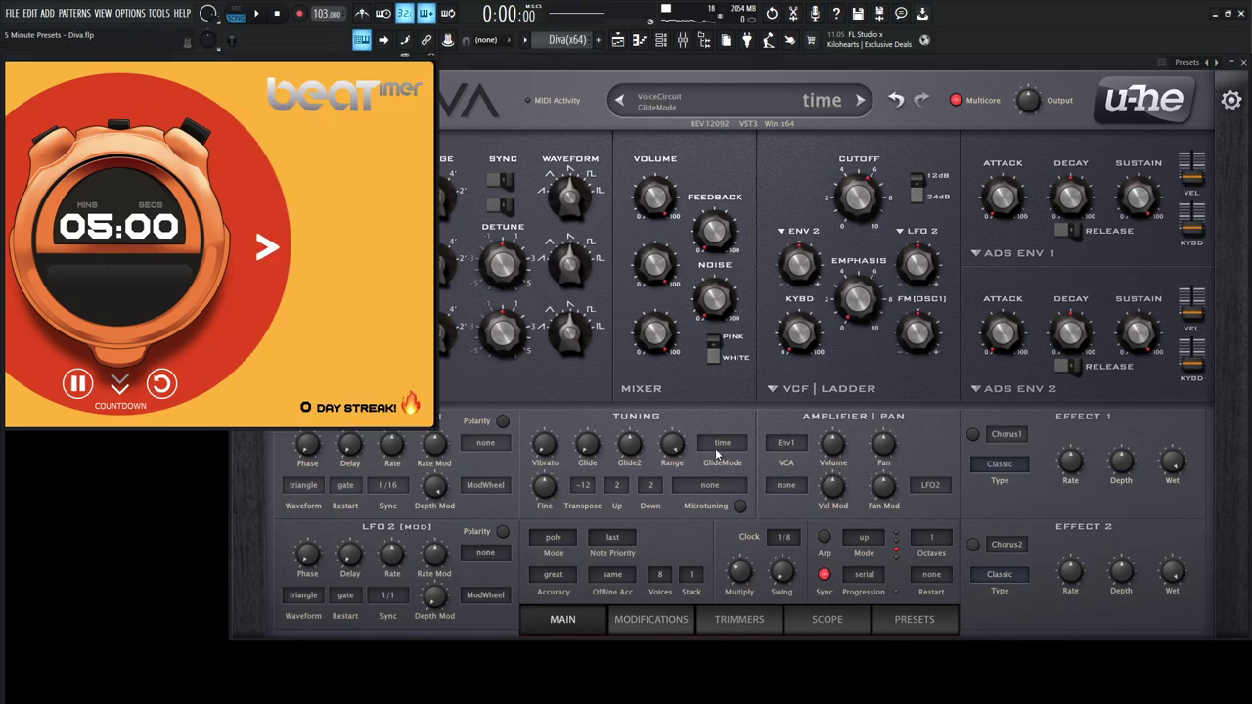
pyautogui.click(915, 619)
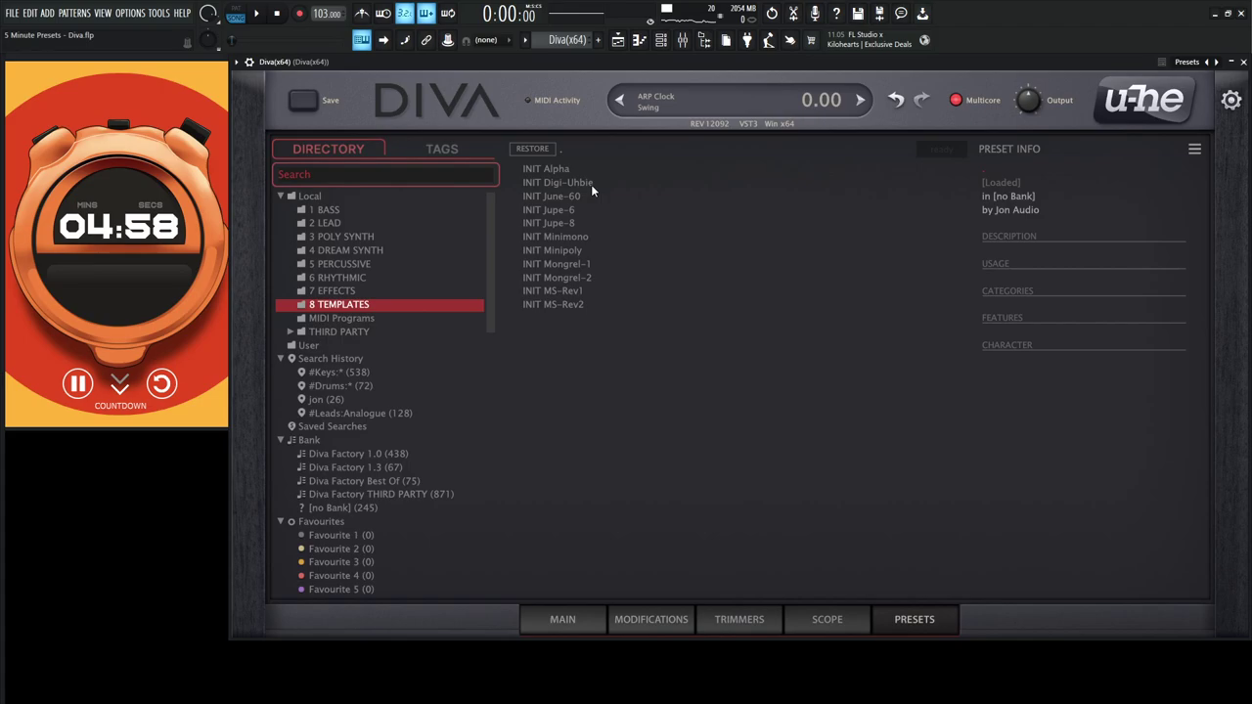
pyautogui.click(554, 199)
pyautogui.click(565, 620)
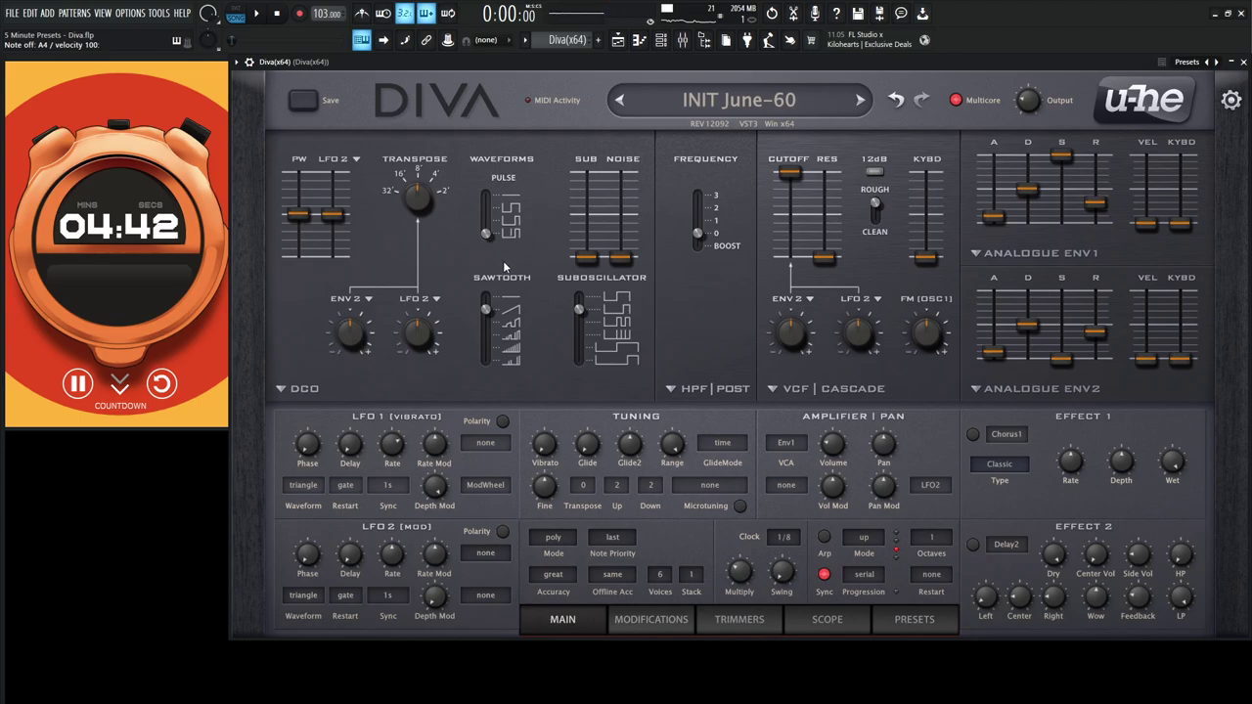
# Change the sub-oscillator shape, raise the SUB level to about 66, and set LFO2 PWM to 8.00
pyautogui.moveTo(576, 308); pyautogui.dragTo(583, 280)
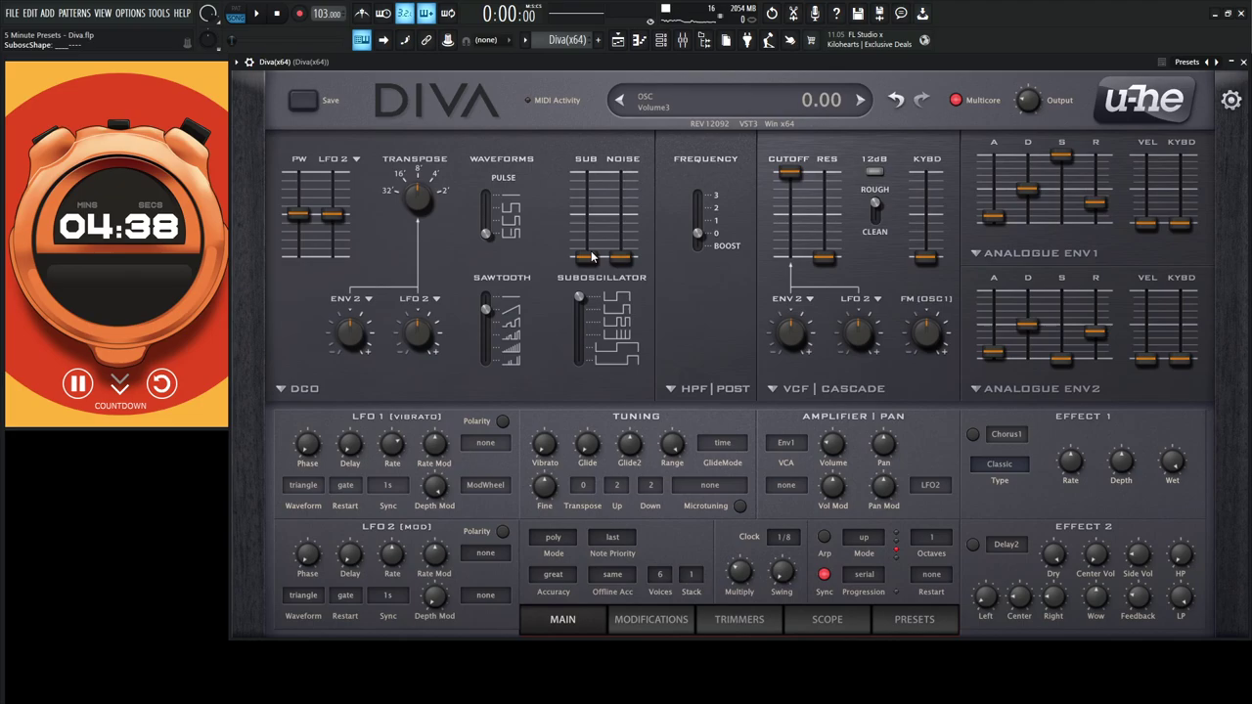
pyautogui.moveTo(585, 261); pyautogui.dragTo(588, 202)
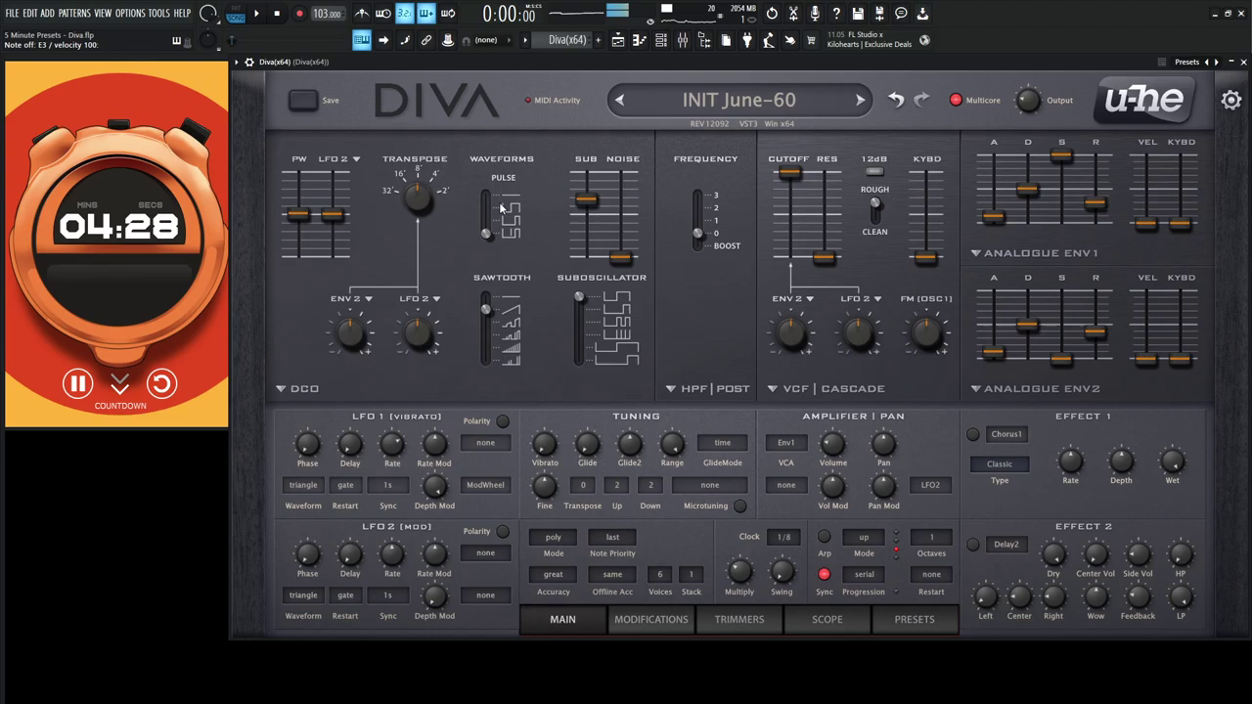
pyautogui.scroll(3, 334, 213)
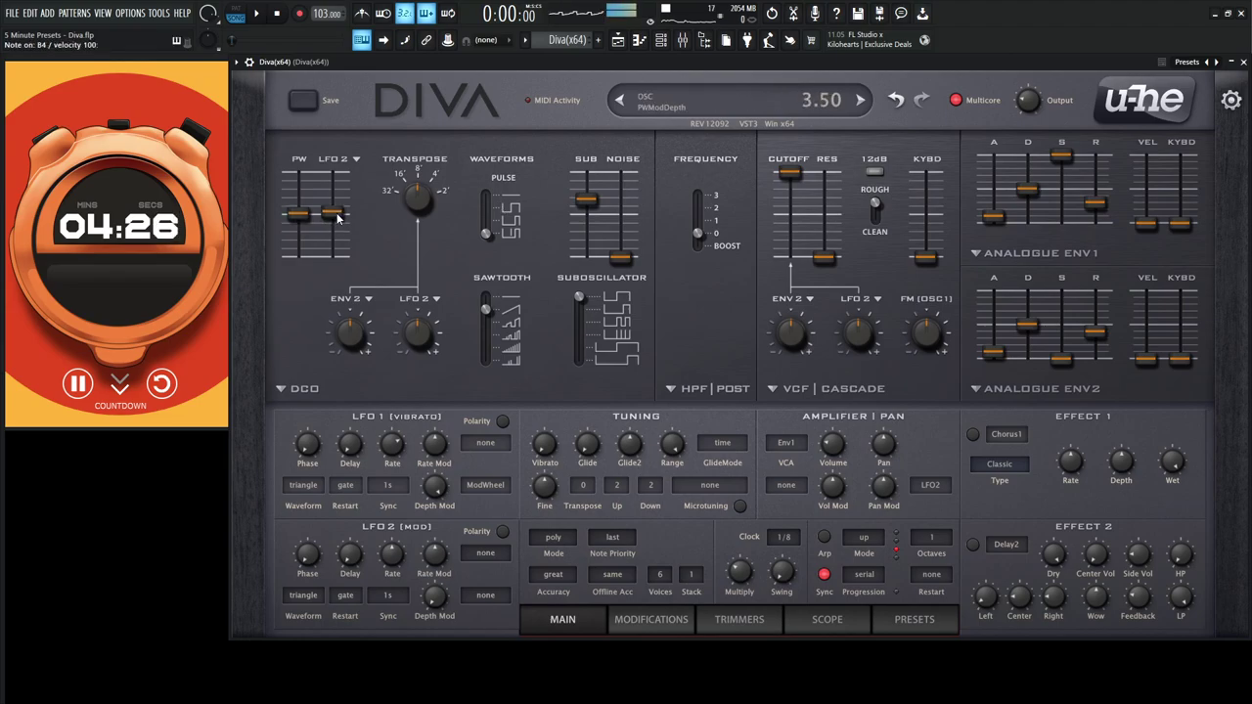
pyautogui.moveTo(335, 215); pyautogui.dragTo(339, 209)
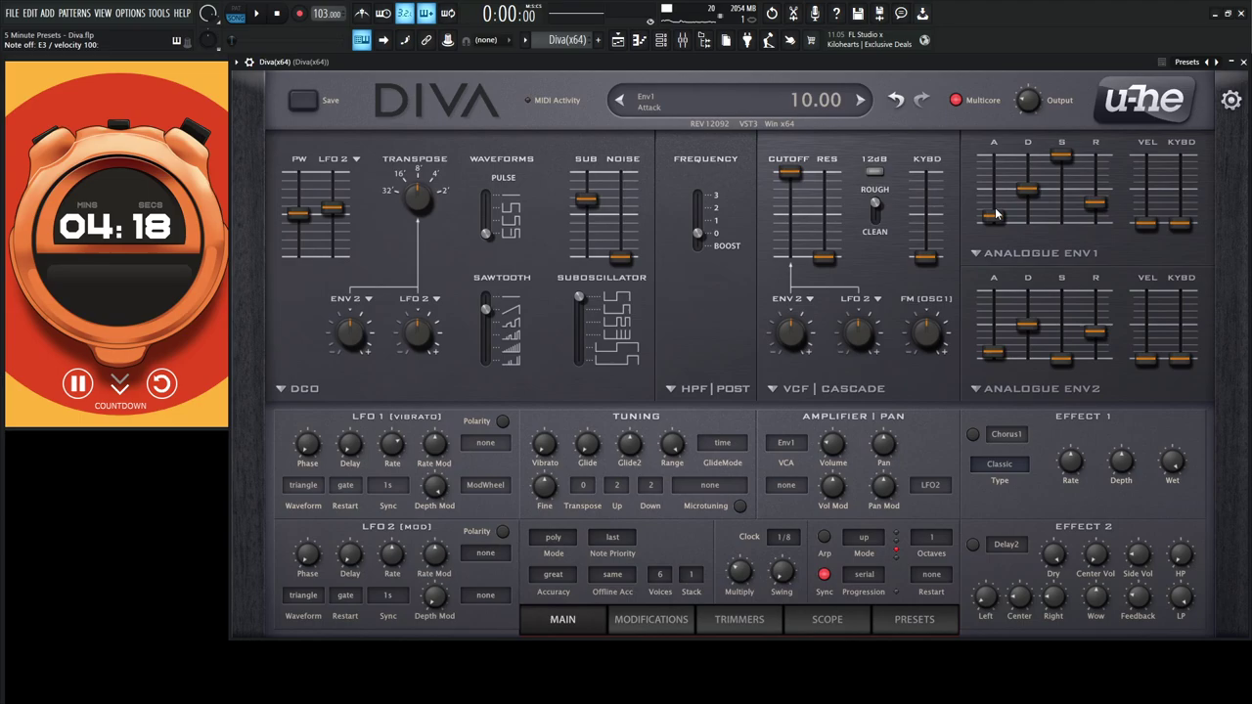
# Set Env1 release to about 45 and sustain to about 38, and lower the filter cutoff
pyautogui.moveTo(1092, 203); pyautogui.dragTo(1093, 195)
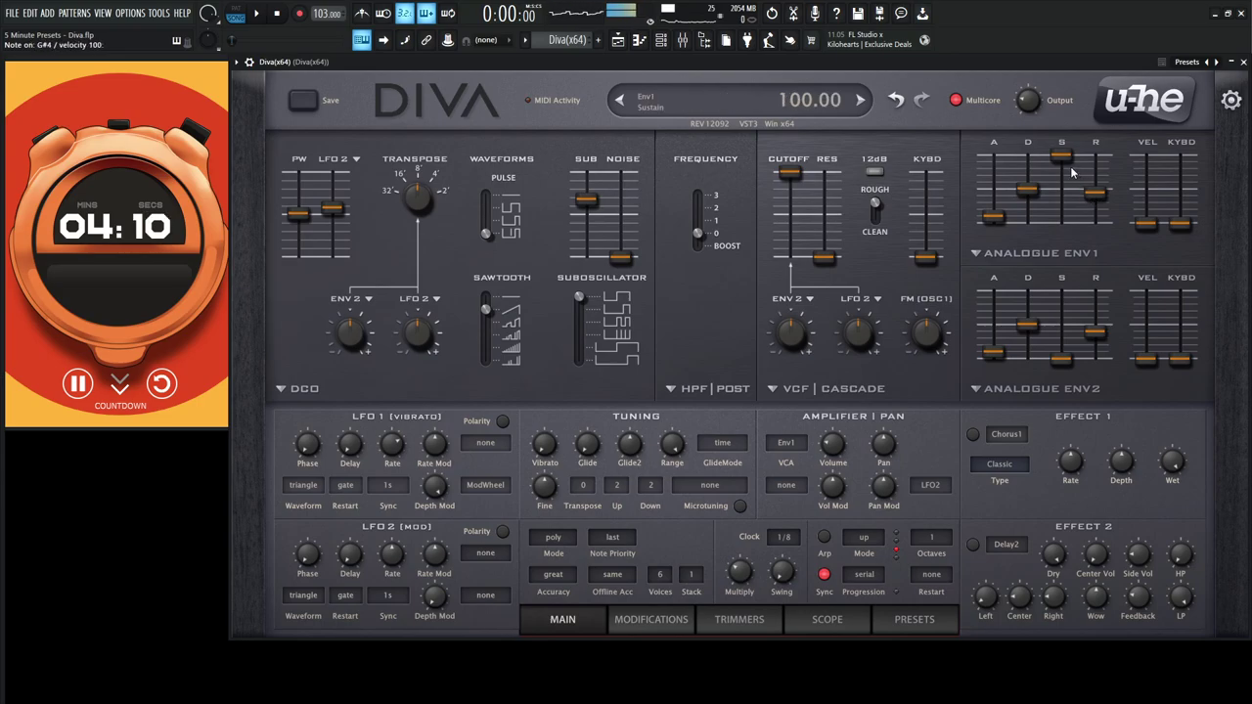
pyautogui.moveTo(1061, 154); pyautogui.dragTo(1061, 197)
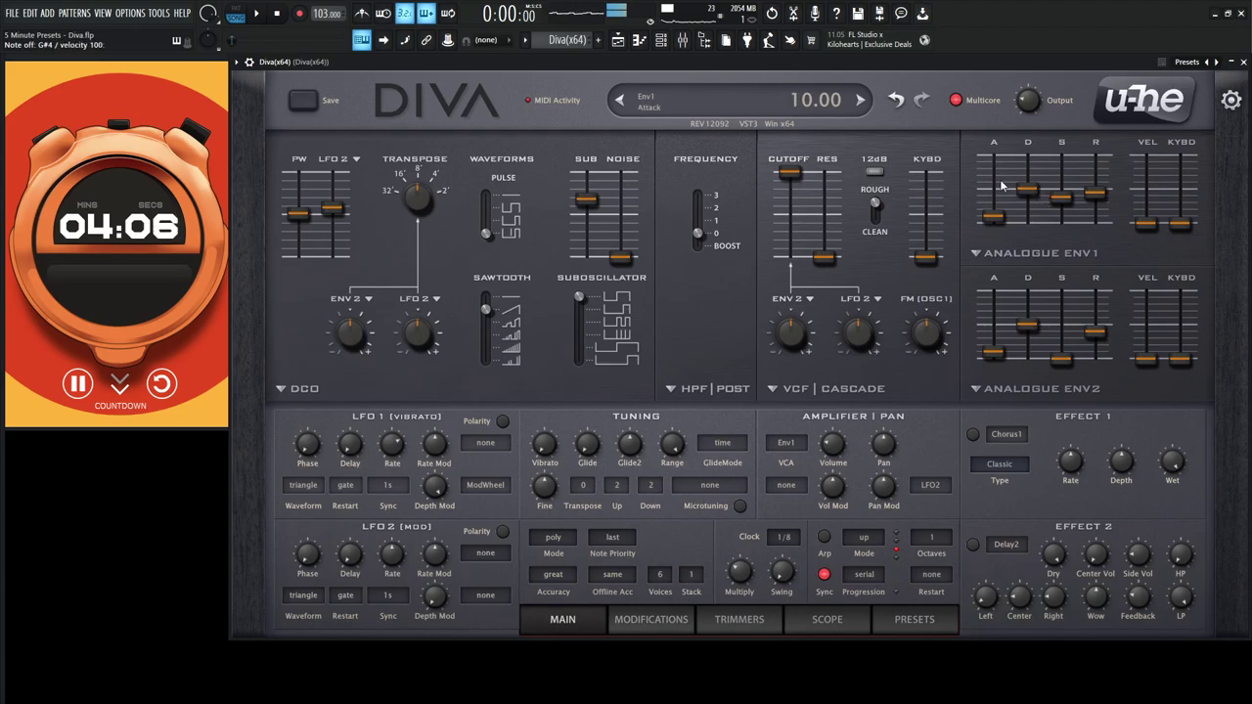
pyautogui.moveTo(794, 177); pyautogui.dragTo(830, 201)
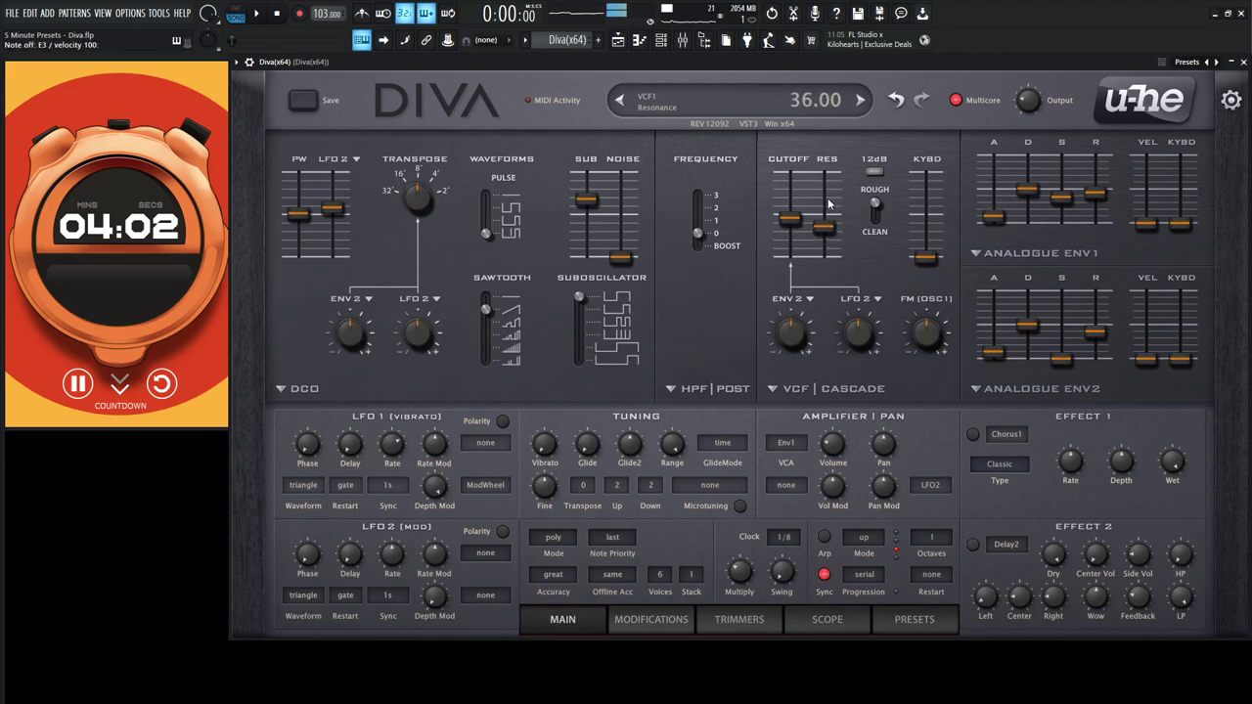
# Set filter resonance to 36, Env2 decay to about 44, and Env2 filter modulation to about 54
pyautogui.moveTo(797, 326); pyautogui.dragTo(800, 313)
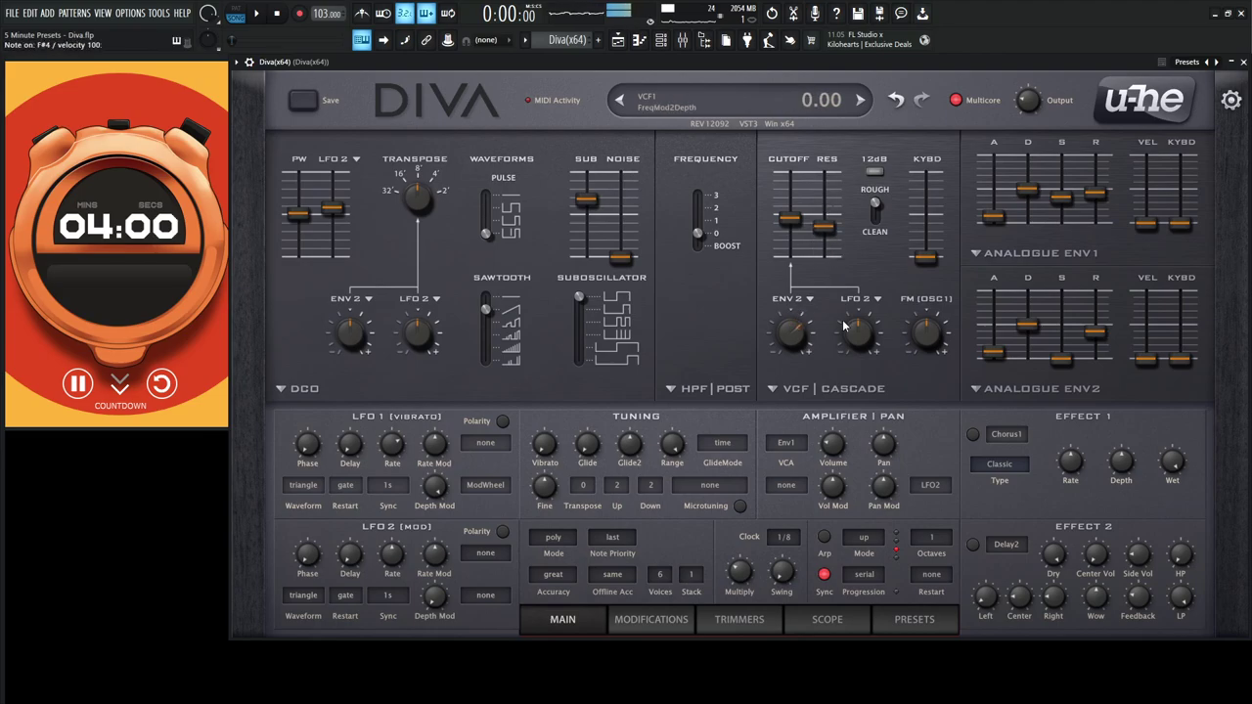
pyautogui.moveTo(1035, 332); pyautogui.dragTo(1034, 337)
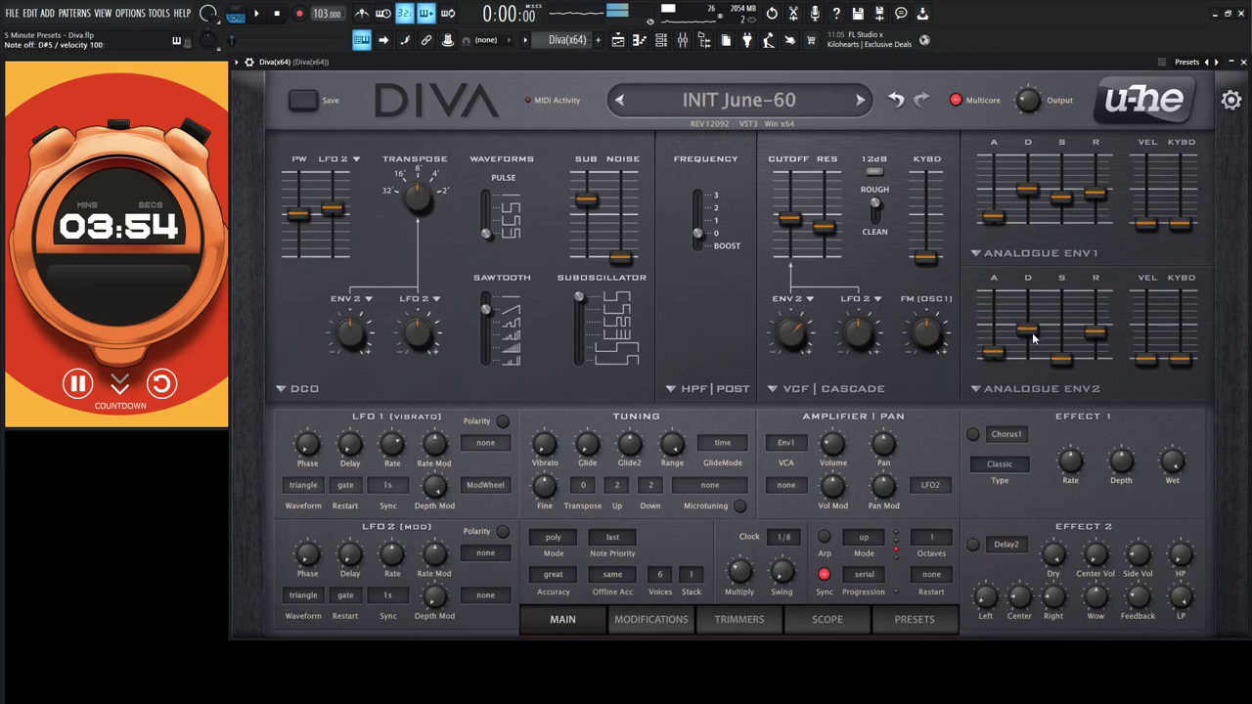
pyautogui.moveTo(792, 336); pyautogui.dragTo(794, 333)
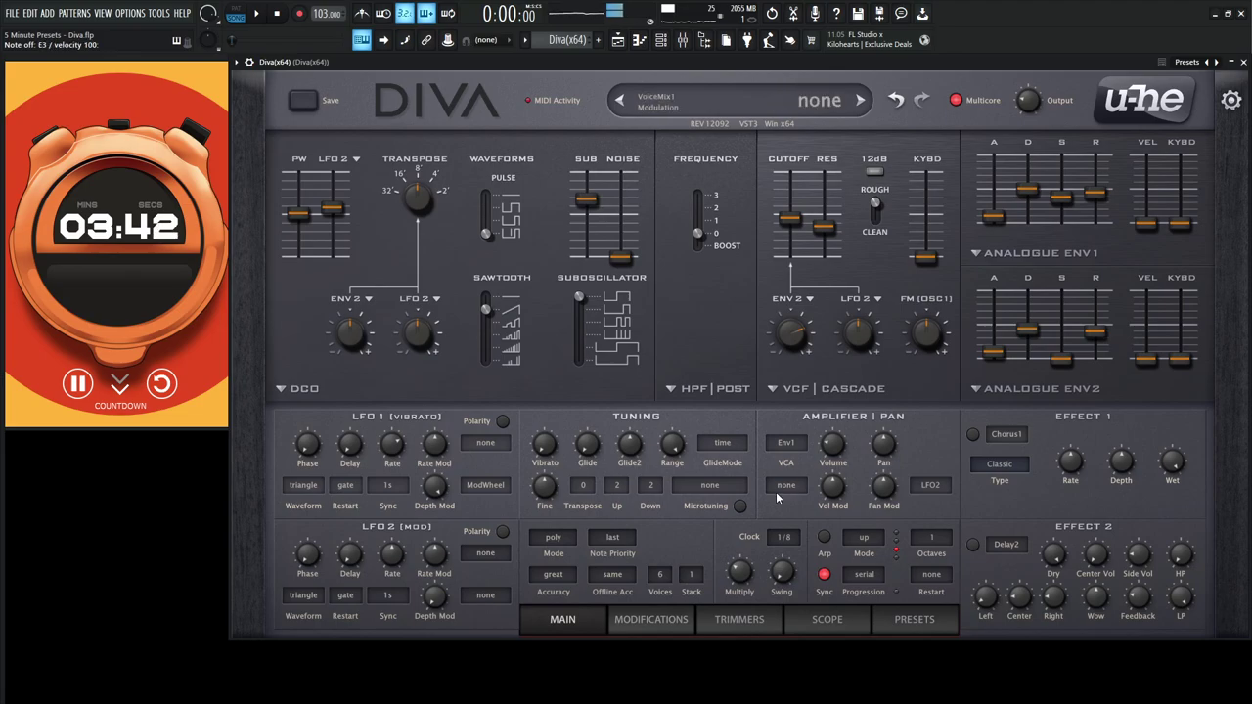
# Choose StackIndex as the pan modulation source with a depth of about 44 for stereo spread
pyautogui.scroll(2, 698, 575)
pyautogui.click(668, 623)
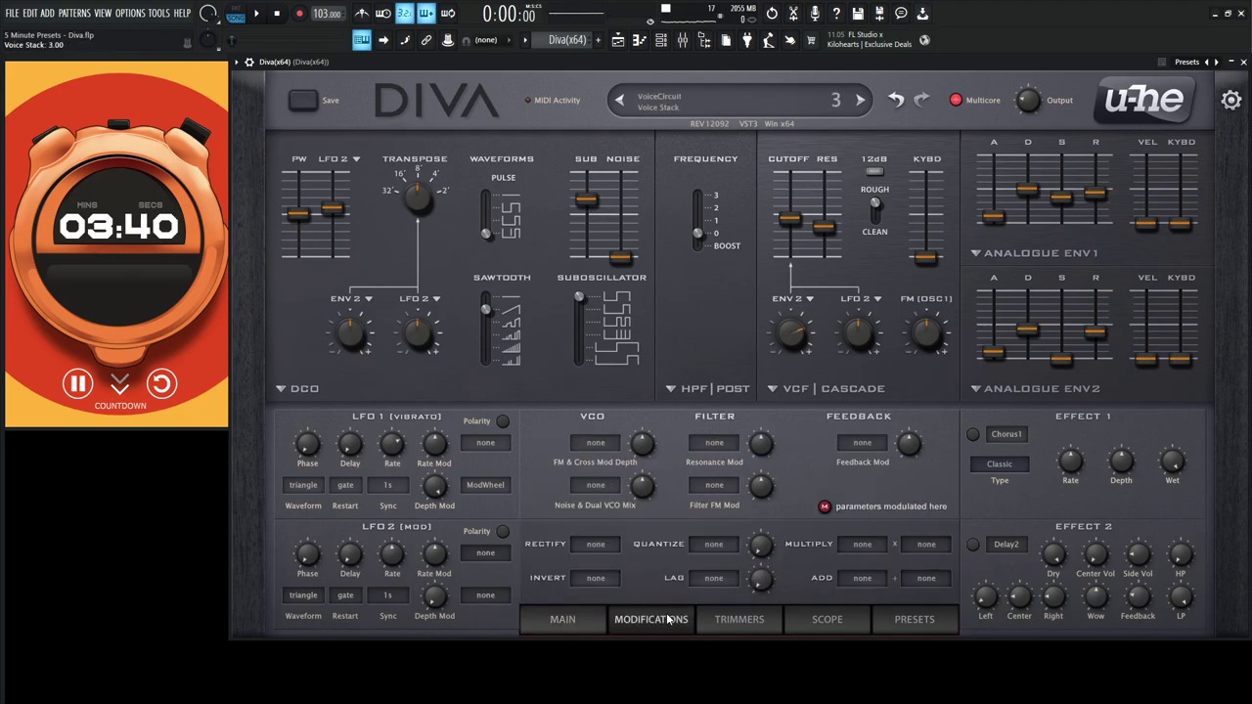
pyautogui.click(582, 623)
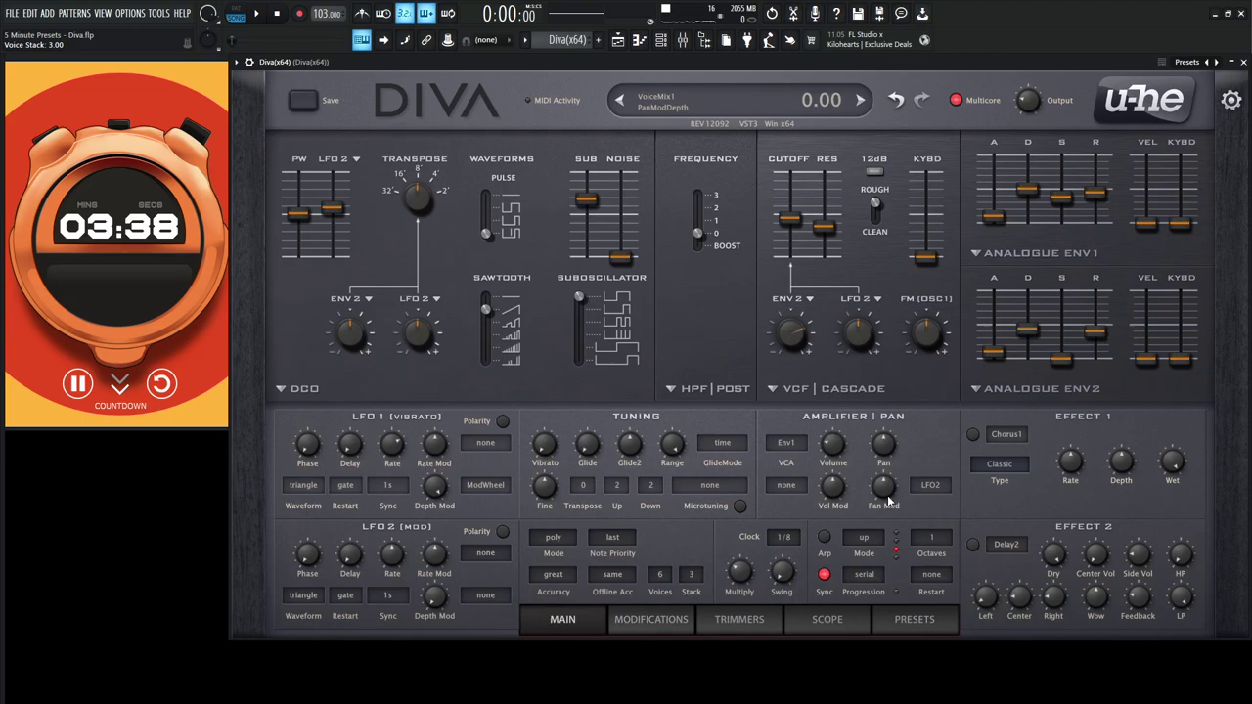
pyautogui.click(927, 486)
pyautogui.click(988, 442)
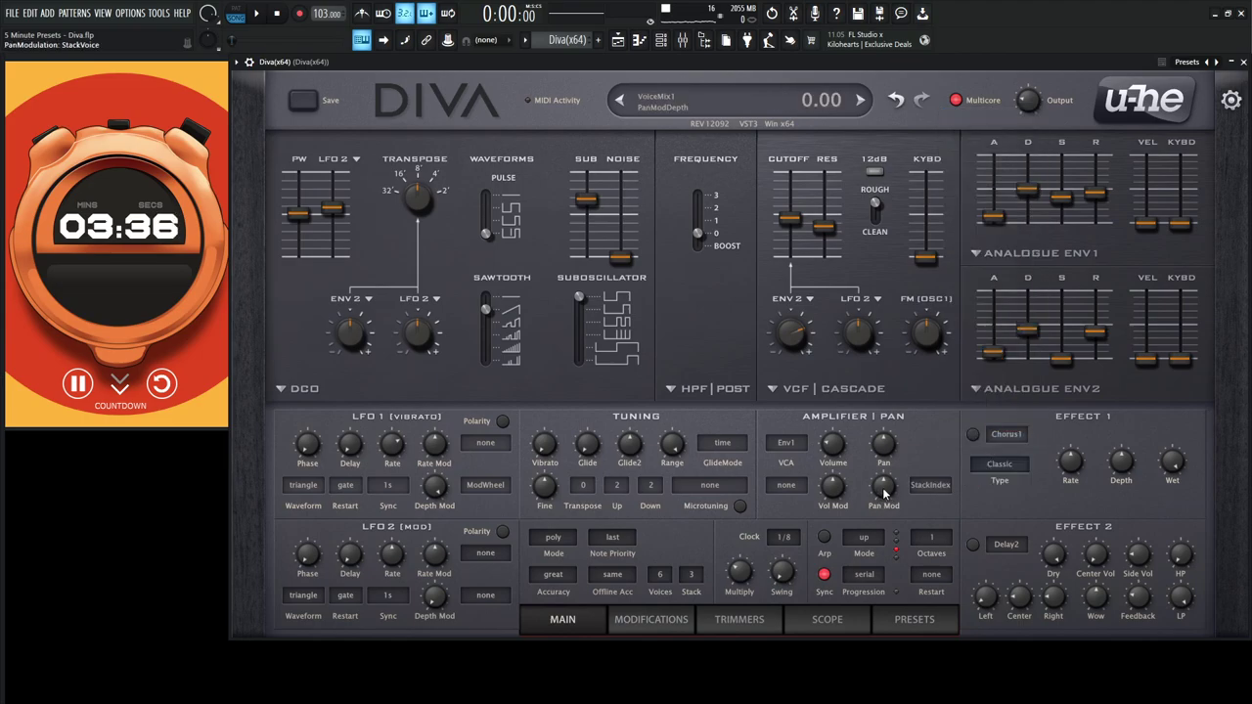
pyautogui.moveTo(884, 494); pyautogui.dragTo(886, 487)
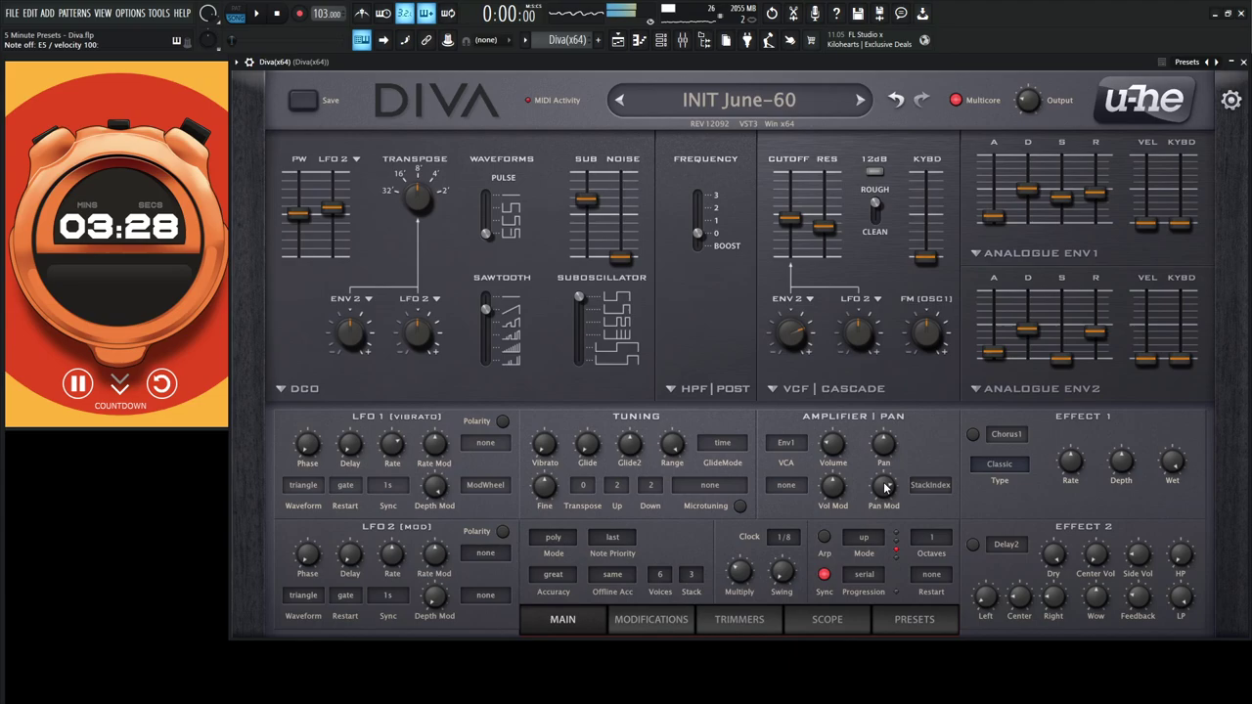
# Raise Trimmers voice drift to about 61, the filter cutoff to 92, and set Env2 decay to 48
pyautogui.click(671, 620)
pyautogui.click(743, 620)
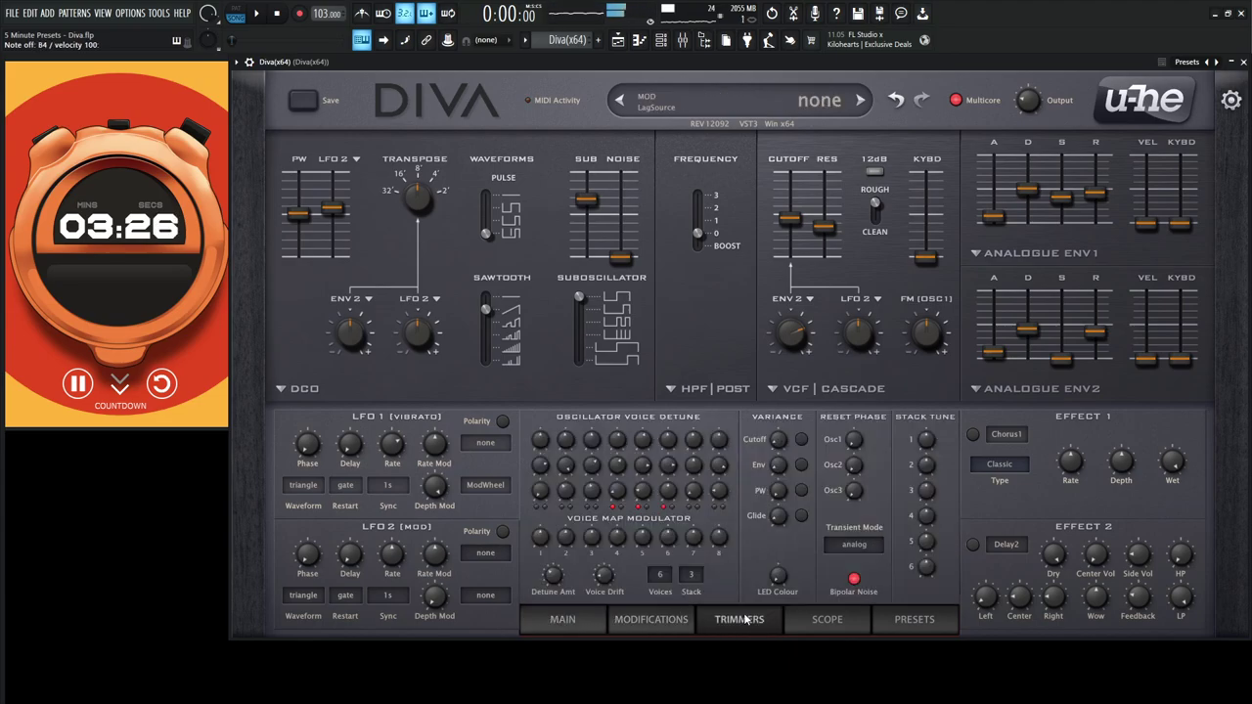
pyautogui.moveTo(605, 577); pyautogui.dragTo(555, 576)
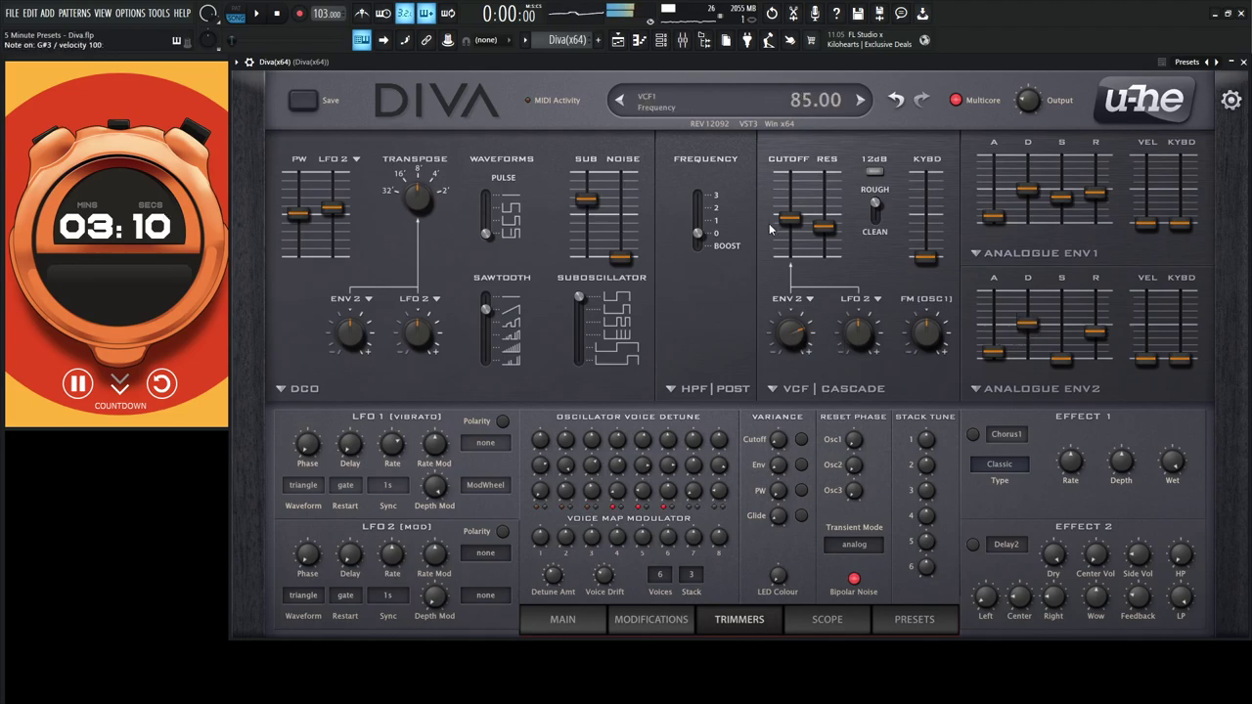
pyautogui.moveTo(797, 221); pyautogui.dragTo(797, 216)
pyautogui.moveTo(1027, 327); pyautogui.dragTo(1029, 331)
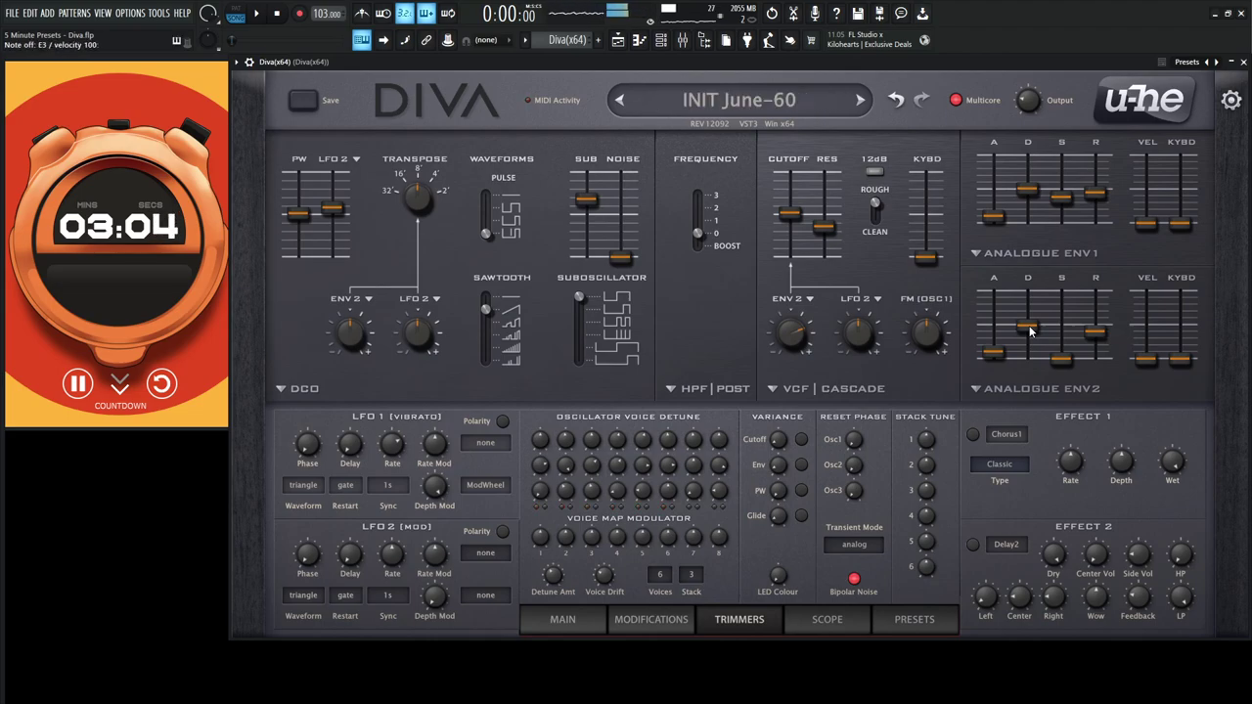
# Enable the Chorus1 effect and turn its depth down to about 27.5
pyautogui.click(973, 434)
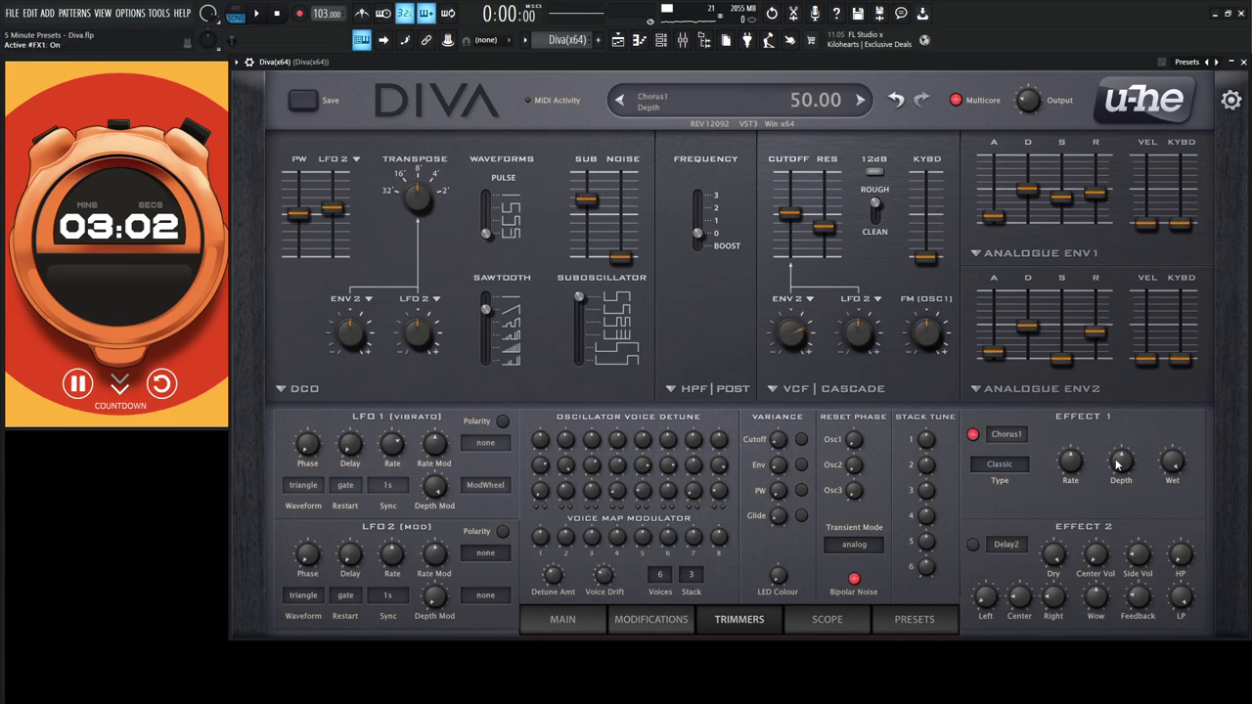
pyautogui.moveTo(1122, 462); pyautogui.dragTo(1126, 493)
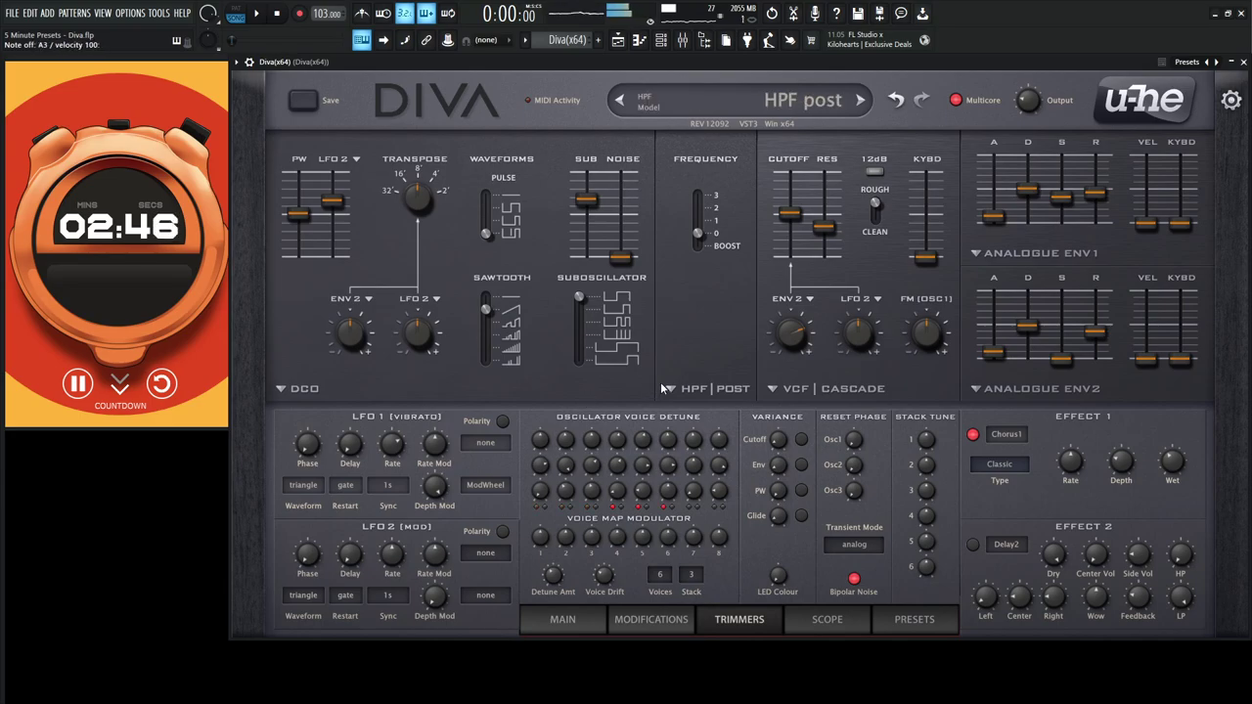
# Raise the SUB level to 75.5, Env2 sustain to about 24, and the filter cutoff to about 107
pyautogui.moveTo(585, 199); pyautogui.dragTo(590, 190)
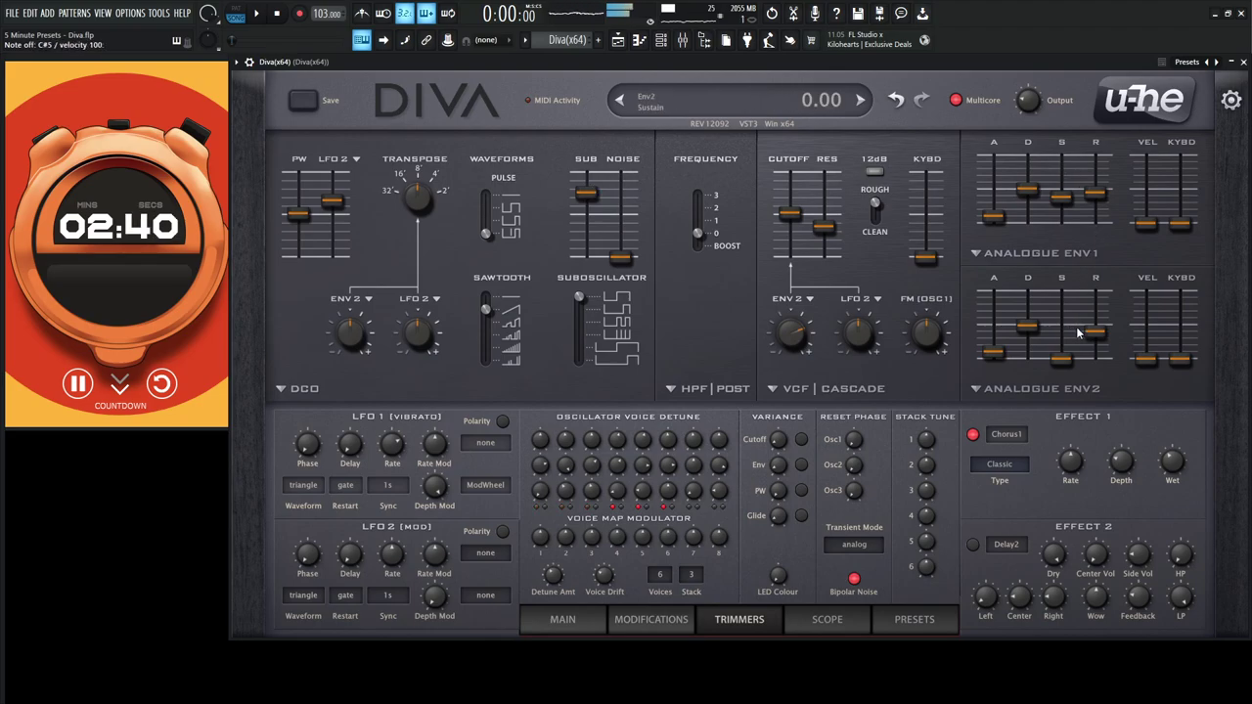
pyautogui.moveTo(1064, 342); pyautogui.dragTo(1066, 342)
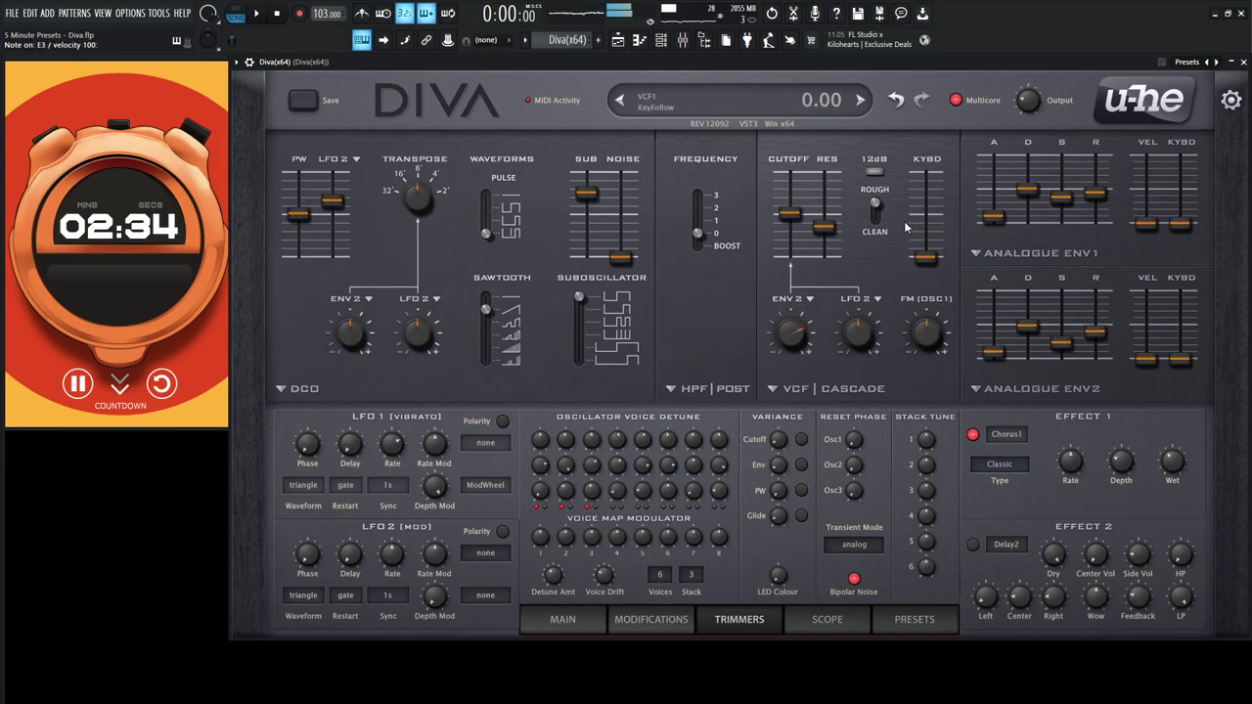
pyautogui.moveTo(788, 212); pyautogui.dragTo(794, 203)
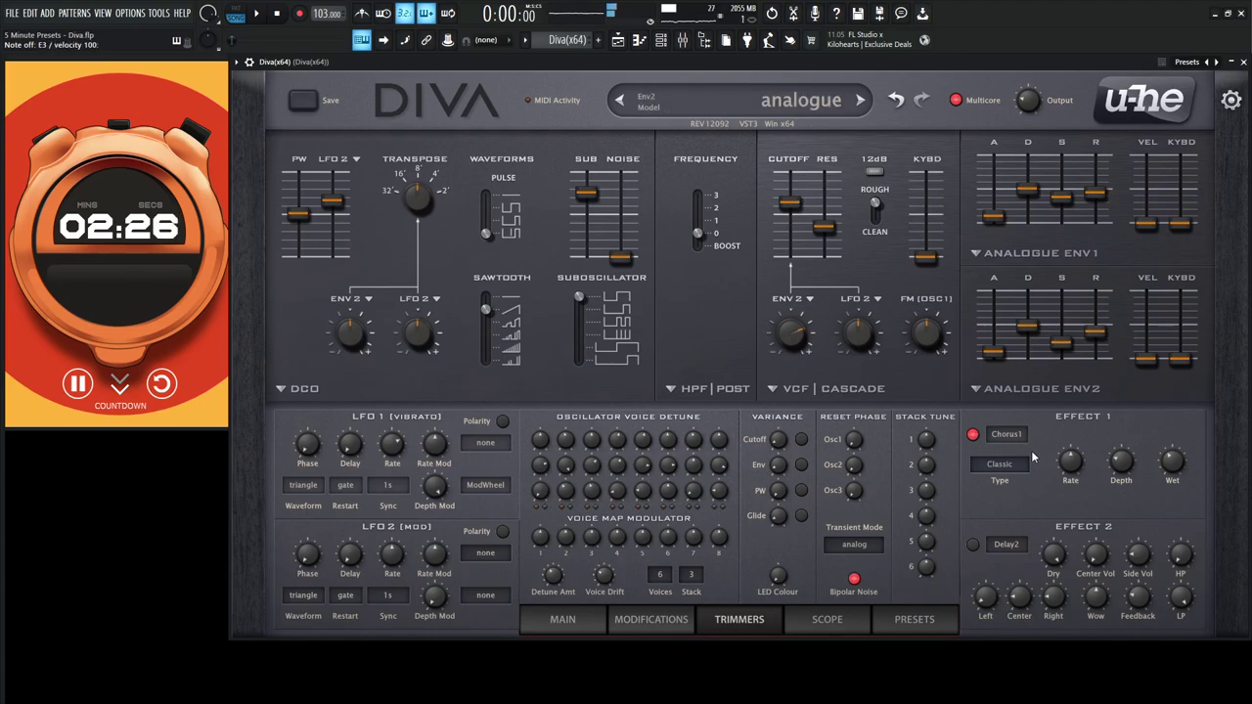
# Enable Delay2 with center volume about 7, high-pass around 18.5, and right delay time near 2.16
pyautogui.click(972, 543)
pyautogui.moveTo(1093, 555); pyautogui.dragTo(1096, 550)
pyautogui.scroll(10, 1180, 554)
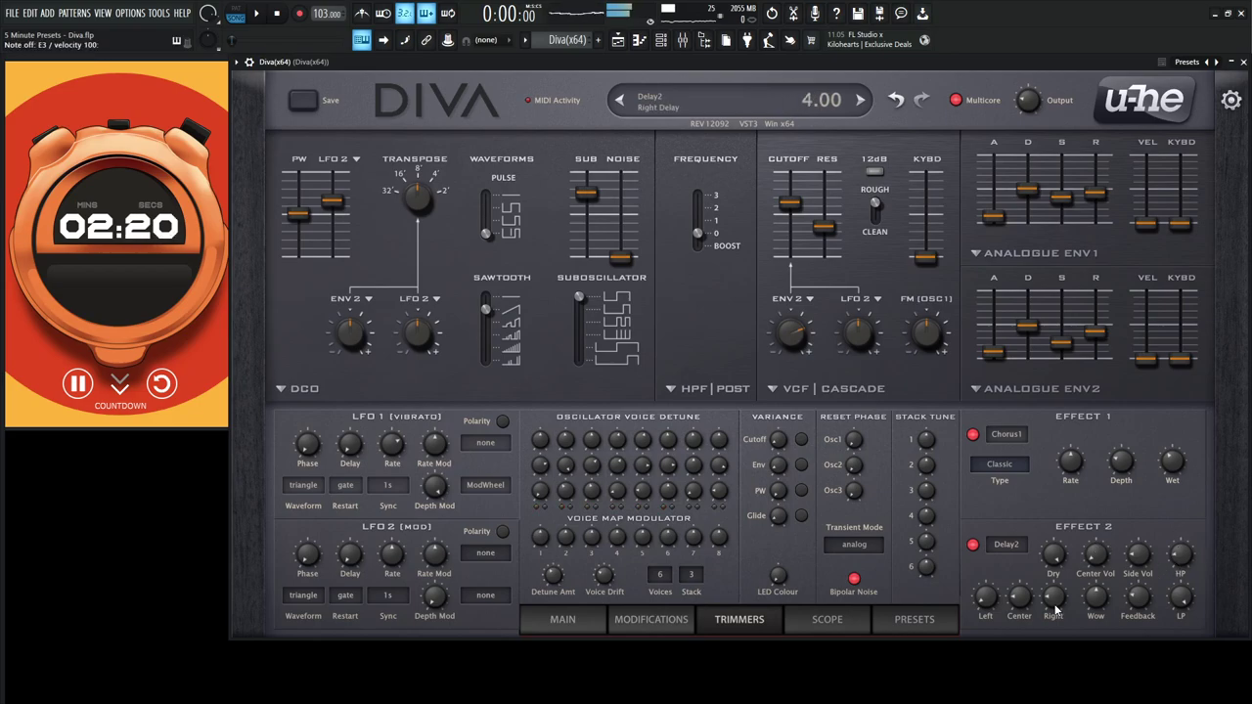
pyautogui.scroll(-1, 1054, 608)
pyautogui.scroll(-6, 1055, 610)
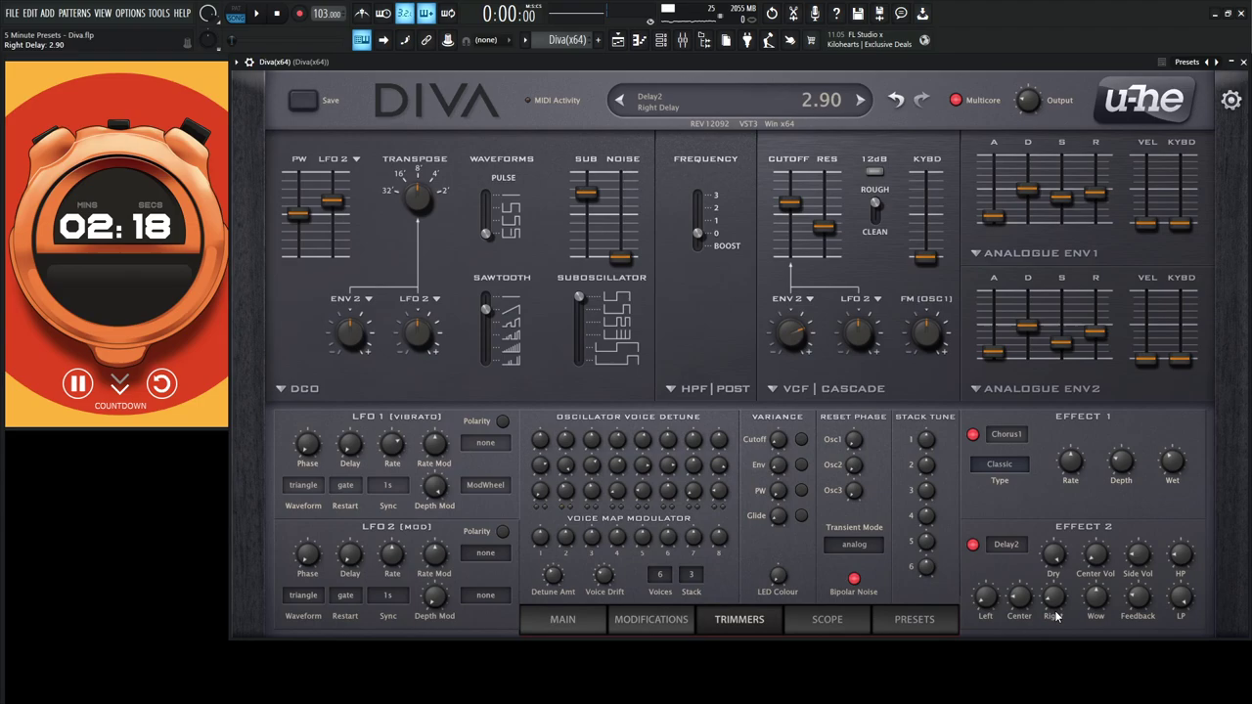
pyautogui.scroll(-2, 1055, 613)
pyautogui.scroll(-1, 1056, 611)
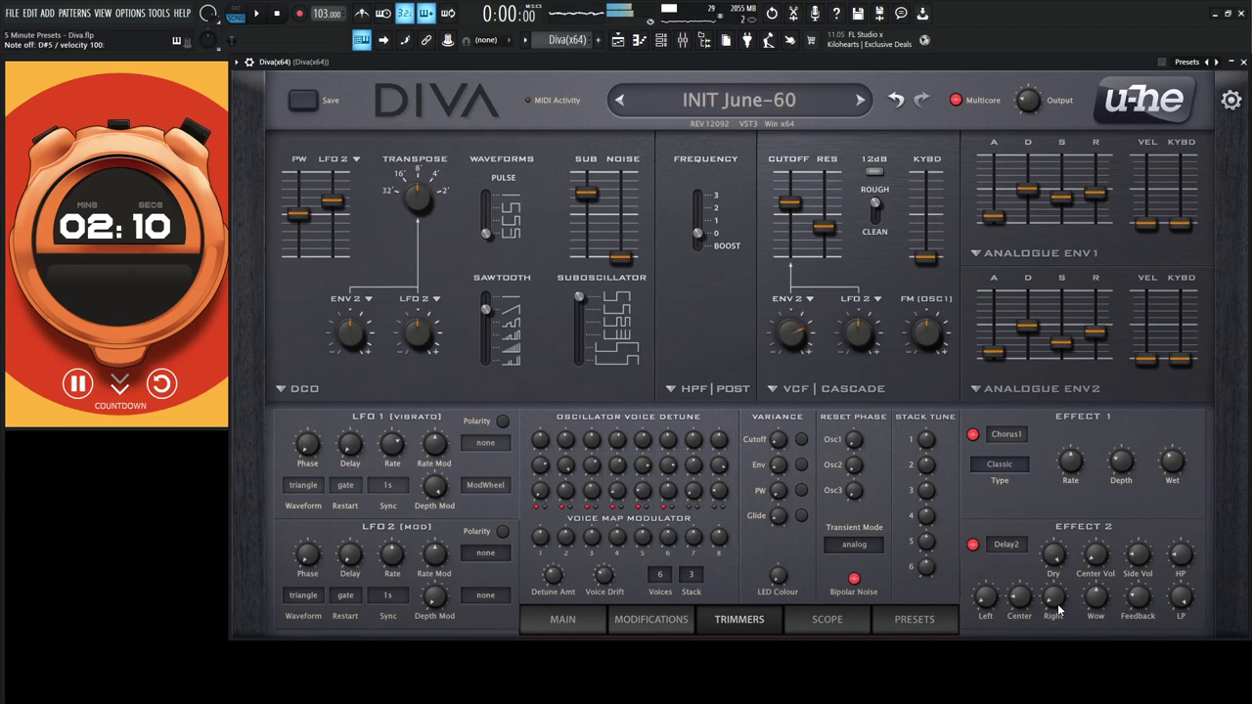
# Set Voices to 16, raise Env2 sustain and decay to 58, and nudge Env1 release to 46
pyautogui.click(660, 575)
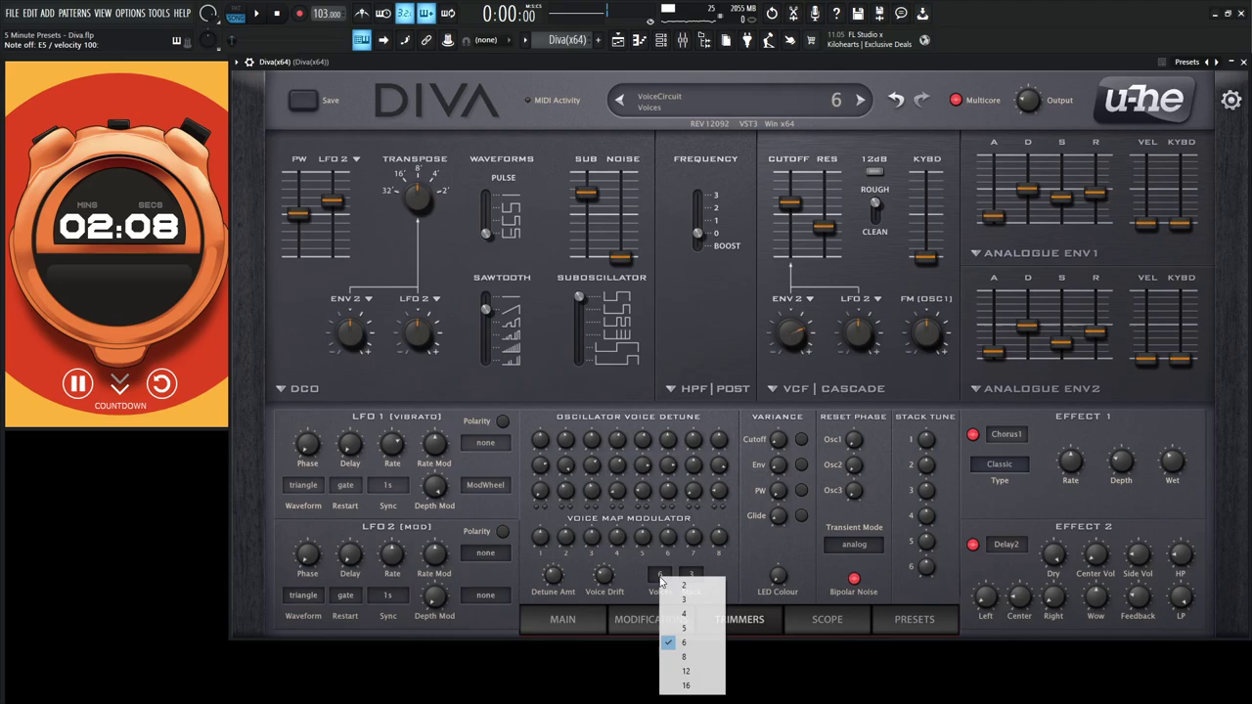
pyautogui.click(699, 686)
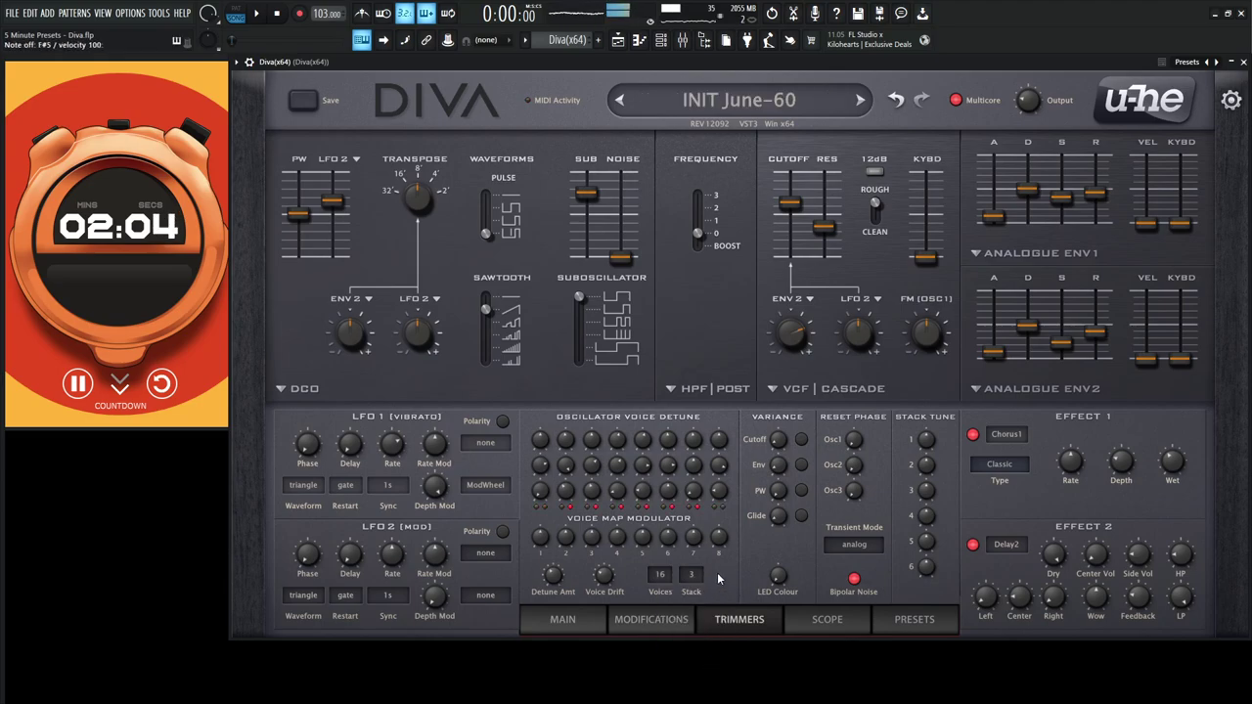
pyautogui.moveTo(1052, 355); pyautogui.dragTo(1032, 326)
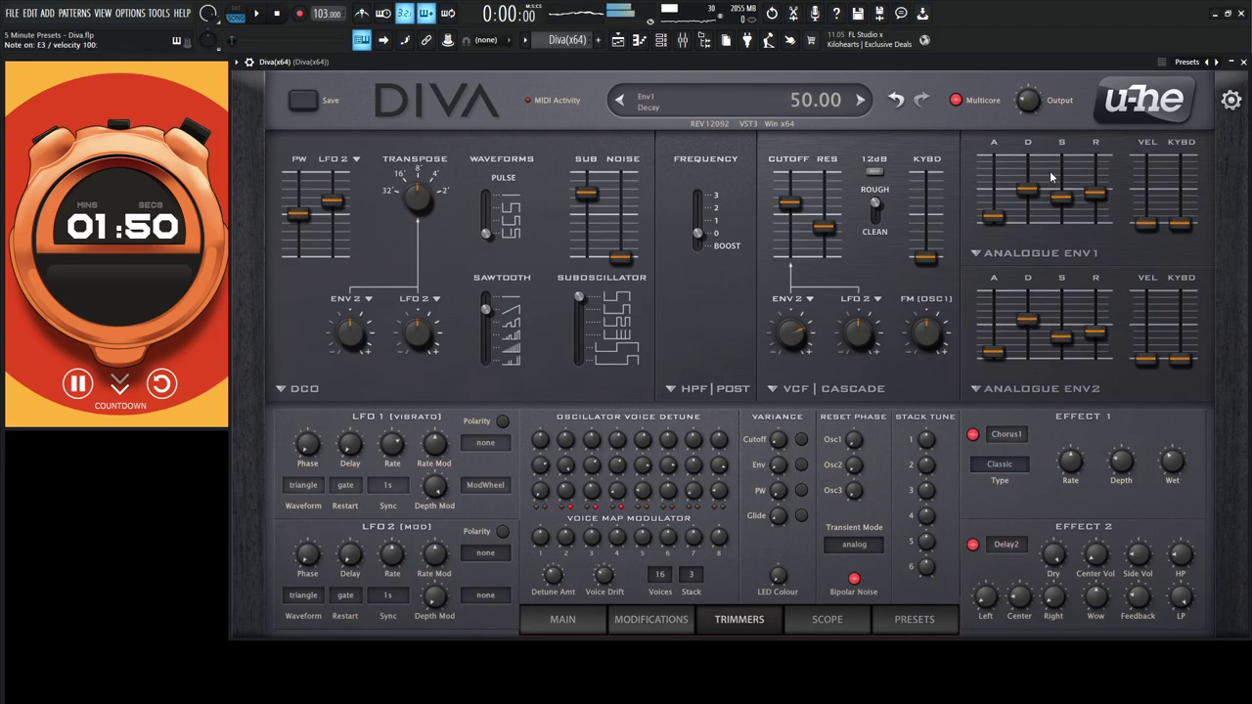
pyautogui.scroll(1, 1099, 200)
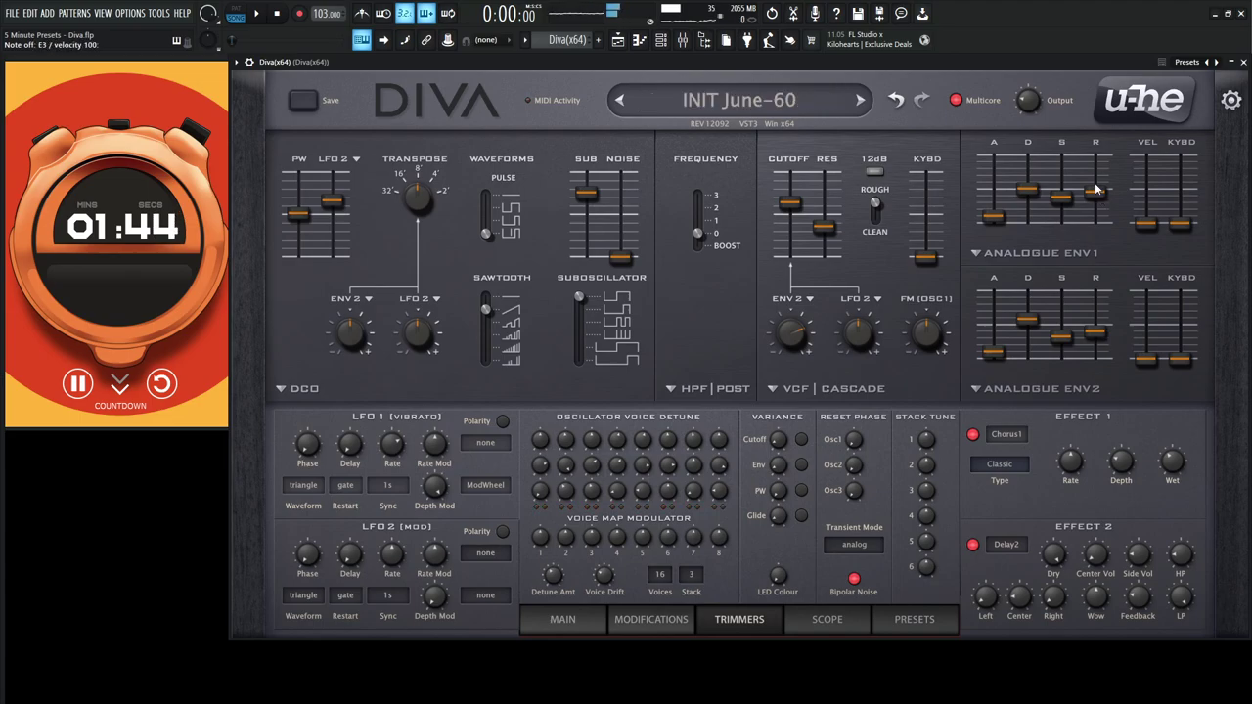
# Send Diva to the vVerb reverb at about 64% and raise the noise oscillator level to 16.50
pyautogui.press('F9')
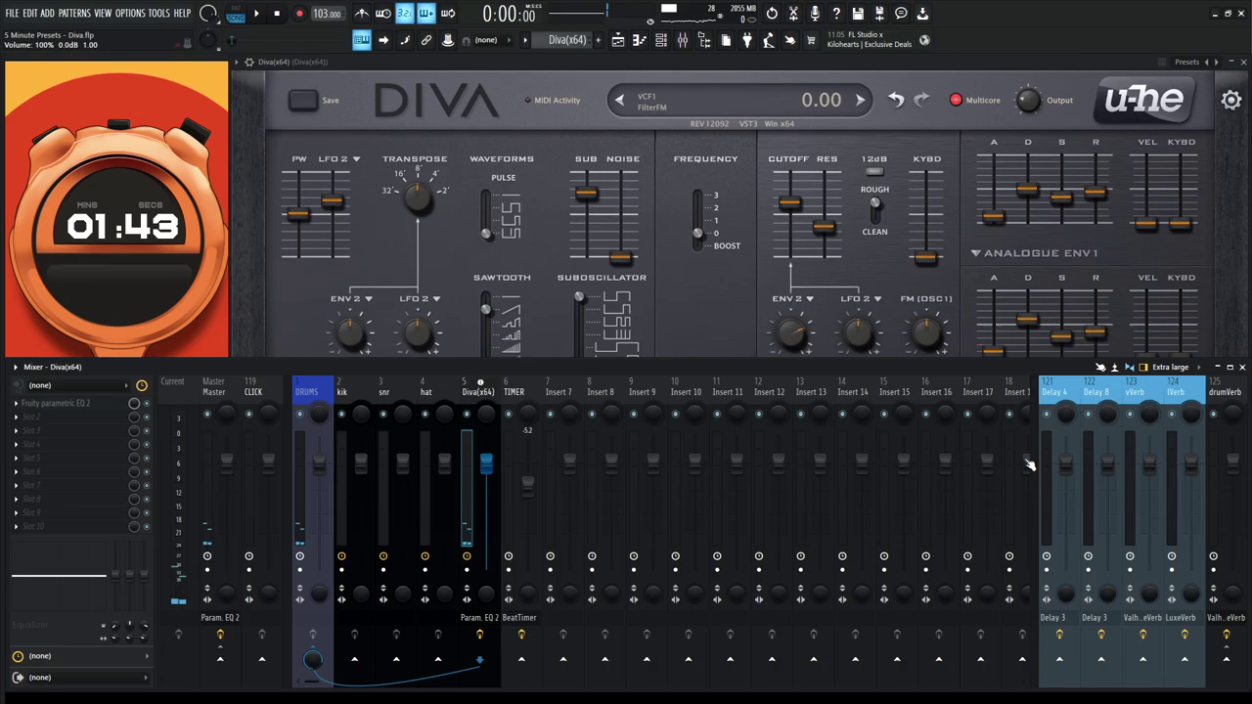
pyautogui.click(1142, 659)
pyautogui.scroll(2, 1146, 664)
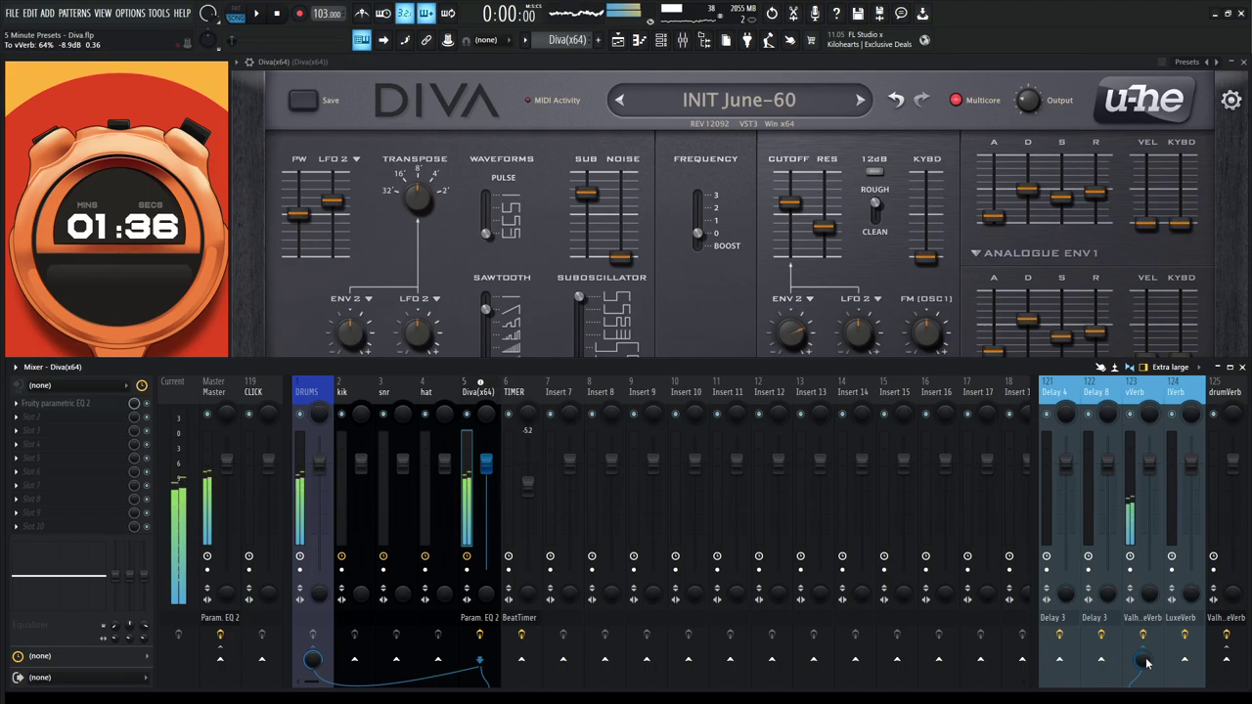
pyautogui.click(656, 287)
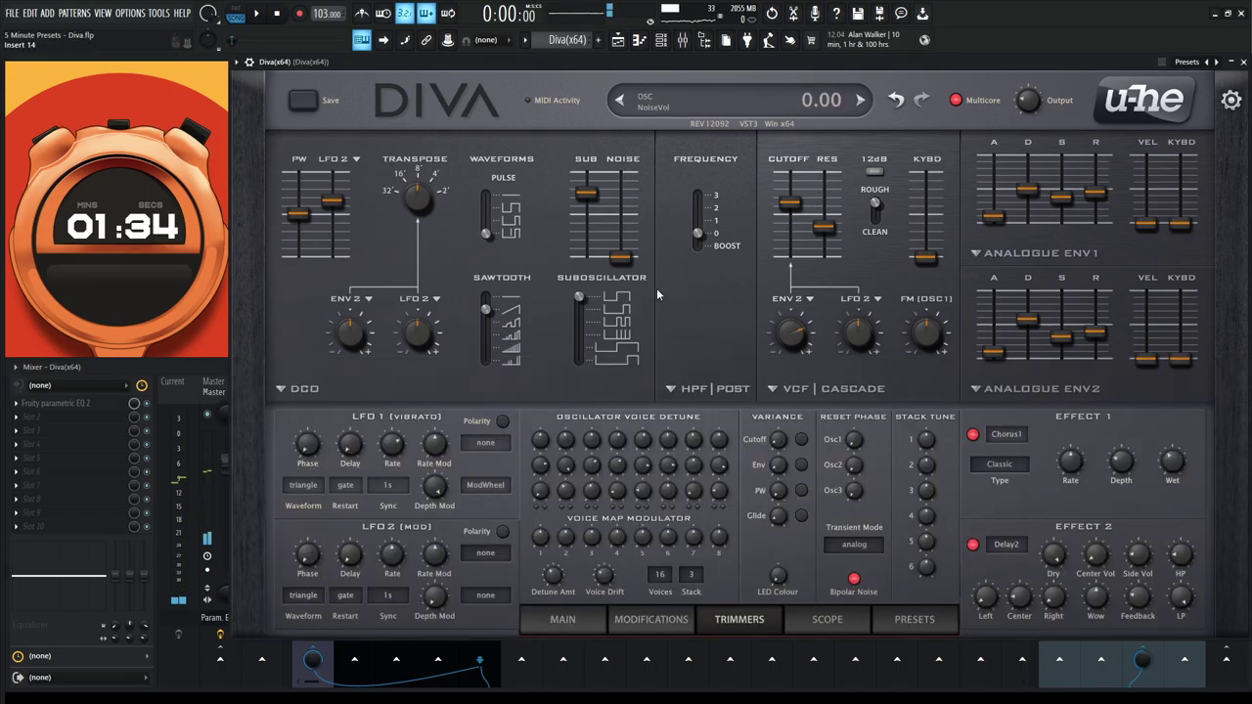
pyautogui.moveTo(626, 262); pyautogui.dragTo(623, 241)
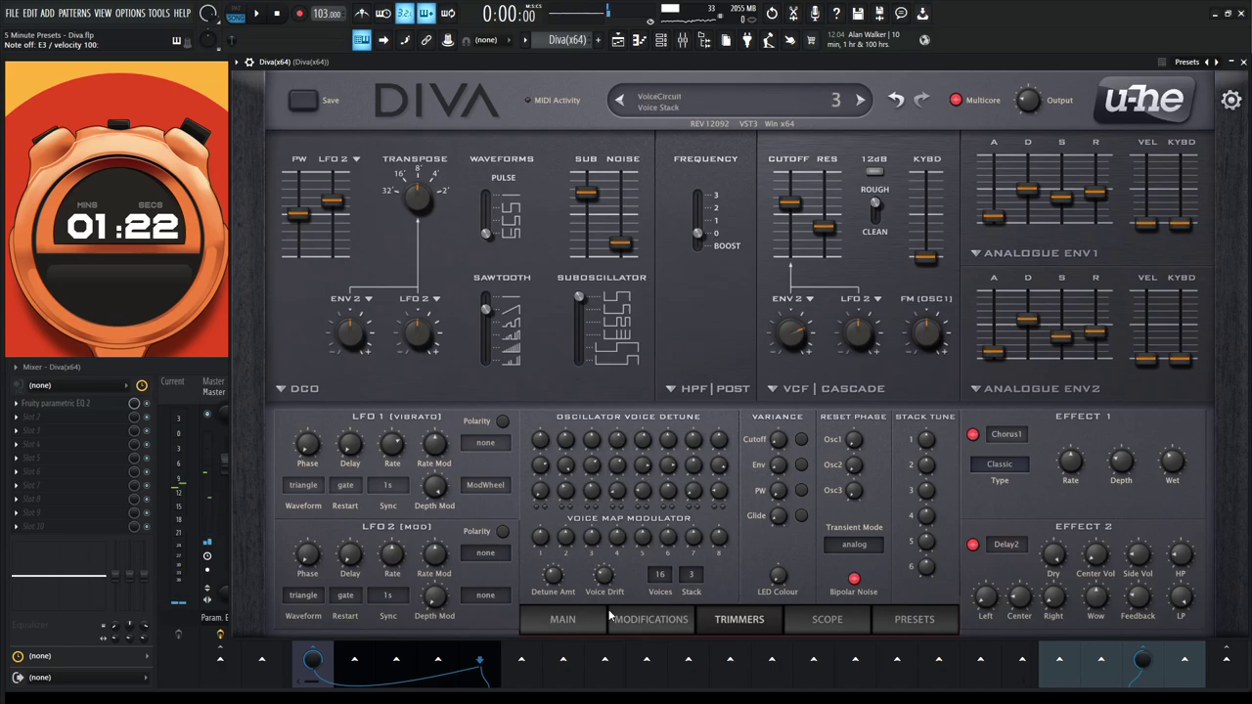
# On Diva's MAIN page, enable the arpeggiator with 2 octaves and round progression, then start playback
pyautogui.click(563, 619)
pyautogui.click(823, 536)
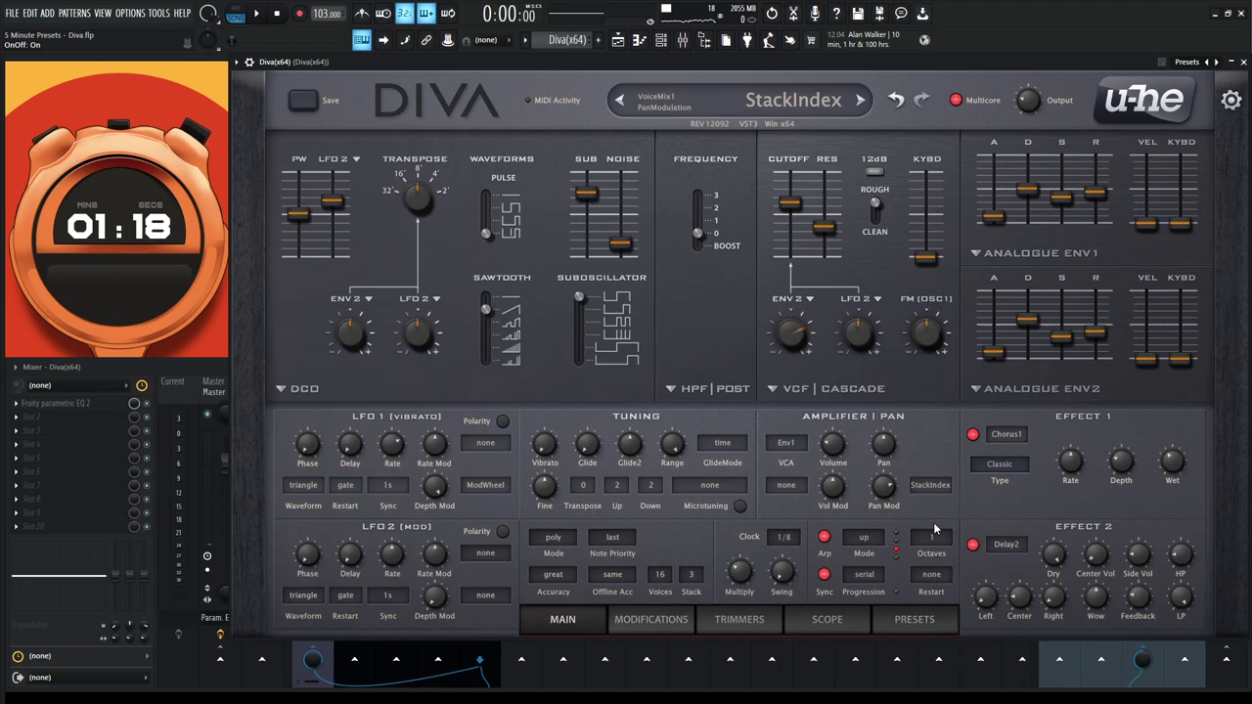
pyautogui.scroll(1, 937, 541)
pyautogui.click(876, 578)
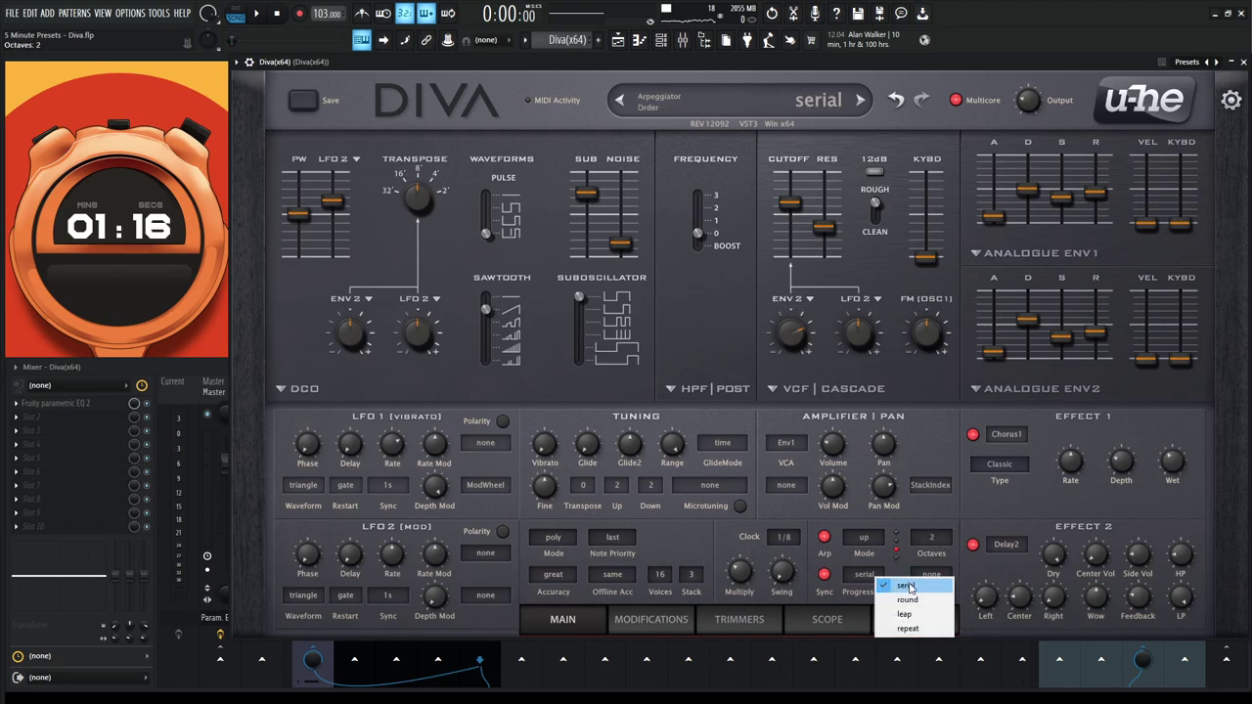
pyautogui.click(923, 607)
pyautogui.press('space')
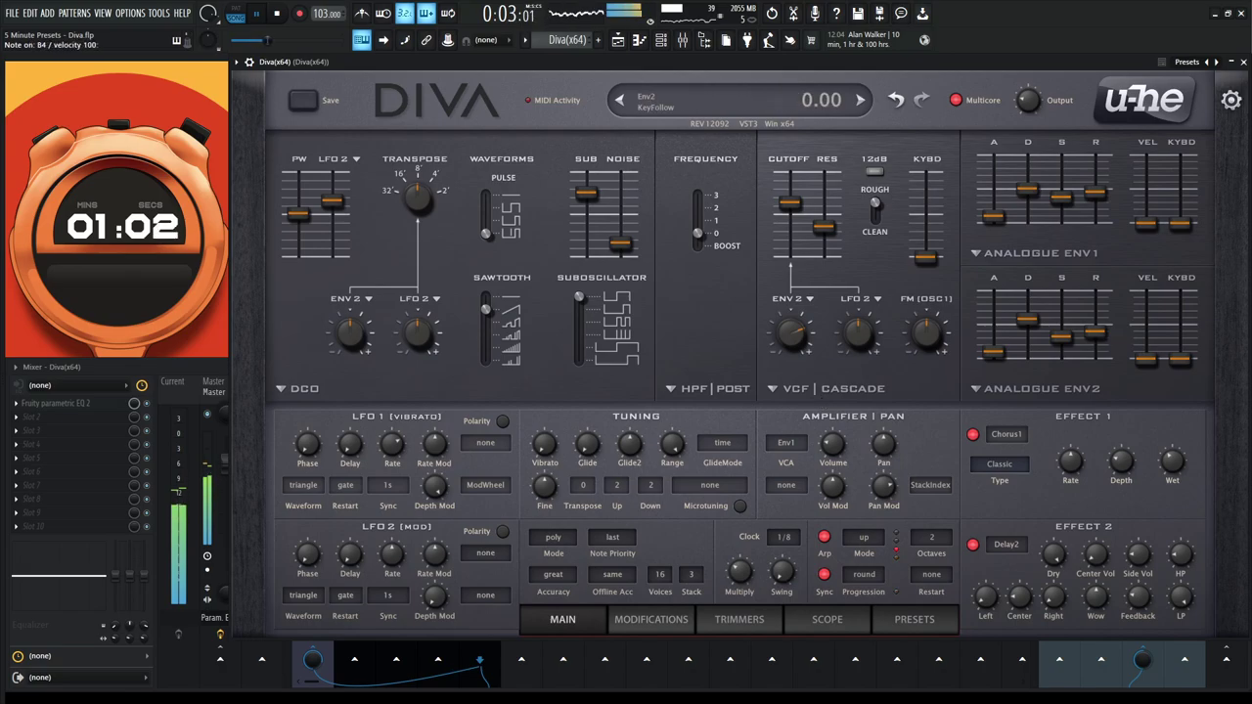
# Set VCF cutoff to about 83, keyboard tracking to 21.50 and post high-pass to 1, then show the mixer
pyautogui.moveTo(788, 211)
pyautogui.moveTo(788, 210); pyautogui.dragTo(794, 245)
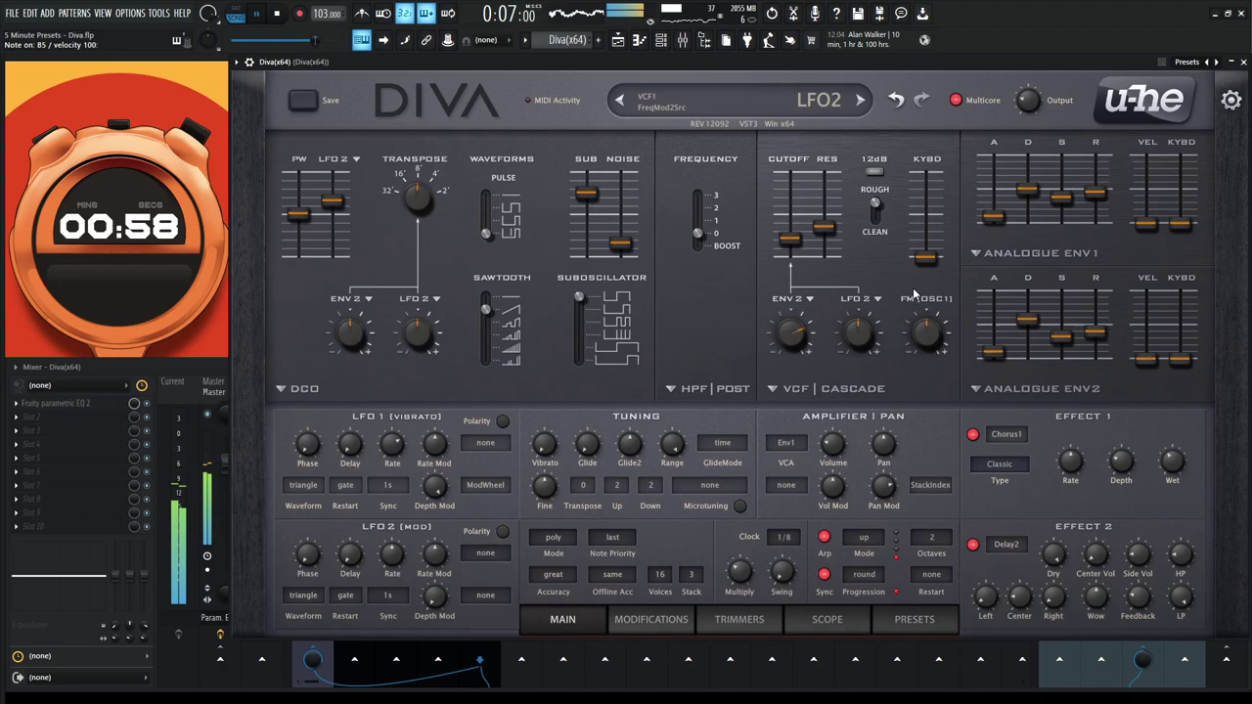
pyautogui.moveTo(925, 259); pyautogui.dragTo(925, 241)
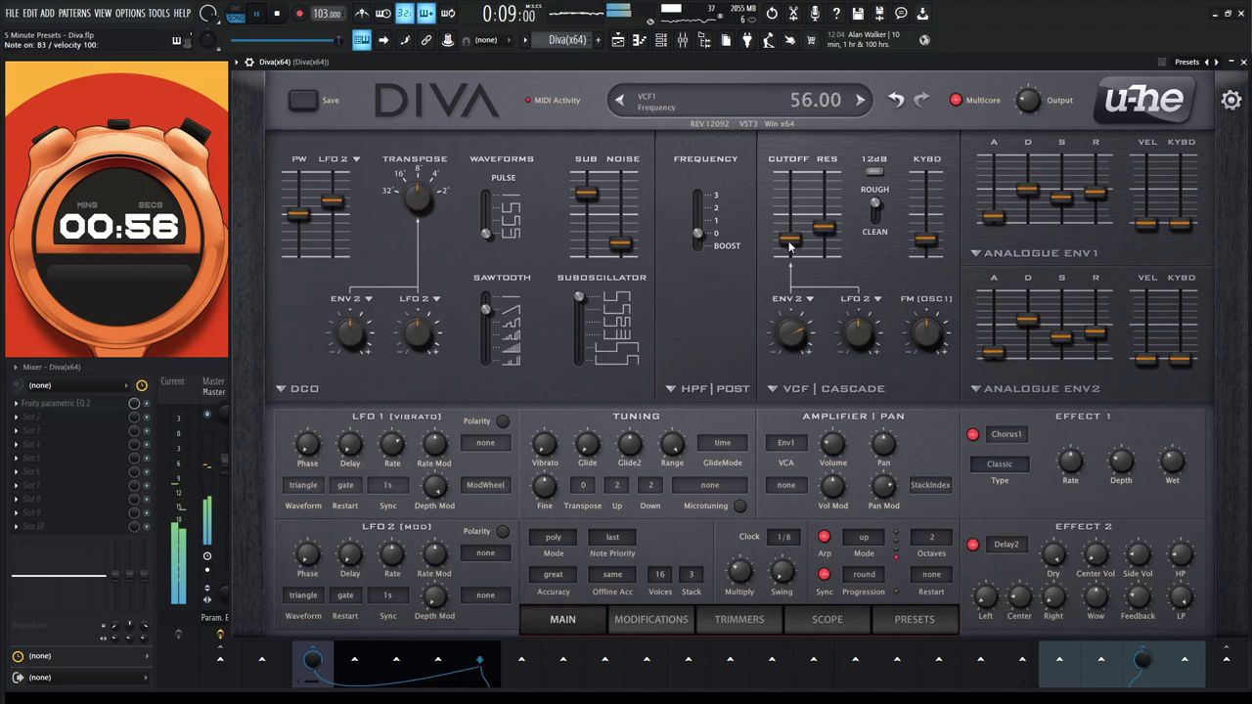
pyautogui.moveTo(791, 237)
pyautogui.mouseDown()
pyautogui.moveTo(790, 185)
pyautogui.moveTo(790, 213)
pyautogui.moveTo(826, 221)
pyautogui.moveTo(827, 207)
pyautogui.moveTo(791, 203)
pyautogui.moveTo(793, 178)
pyautogui.moveTo(798, 237)
pyautogui.mouseUp()
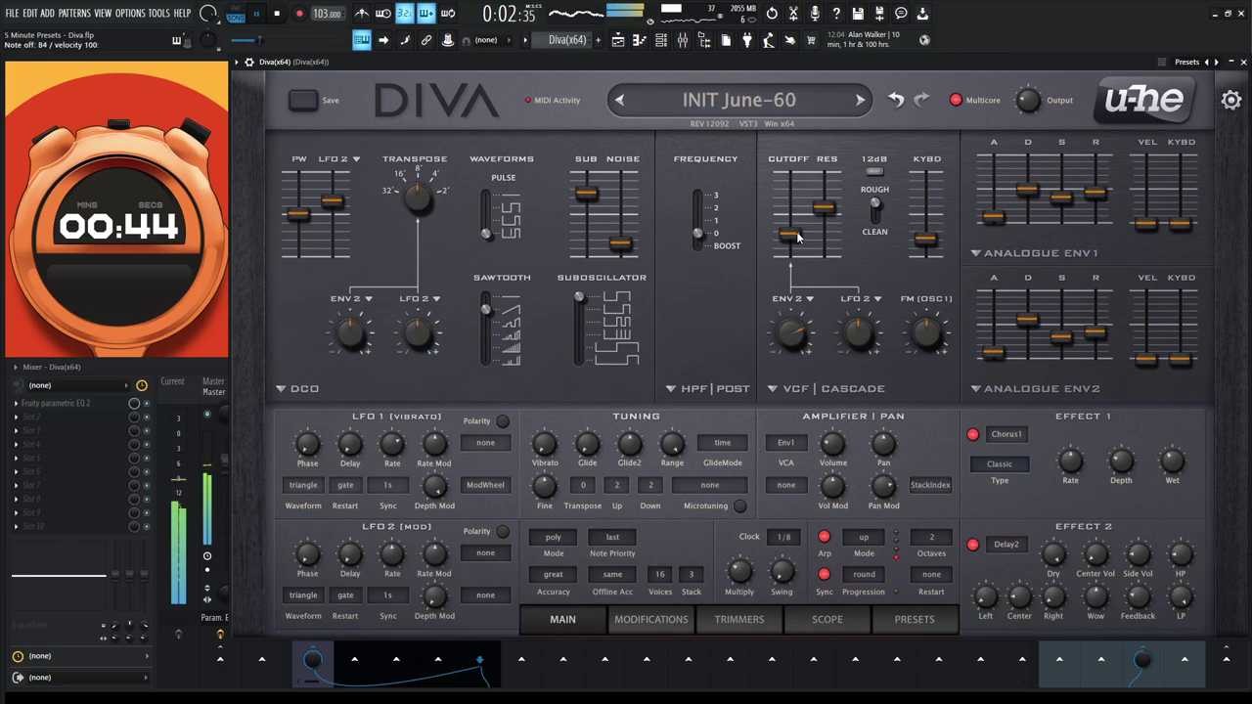
pyautogui.moveTo(797, 236); pyautogui.dragTo(825, 219)
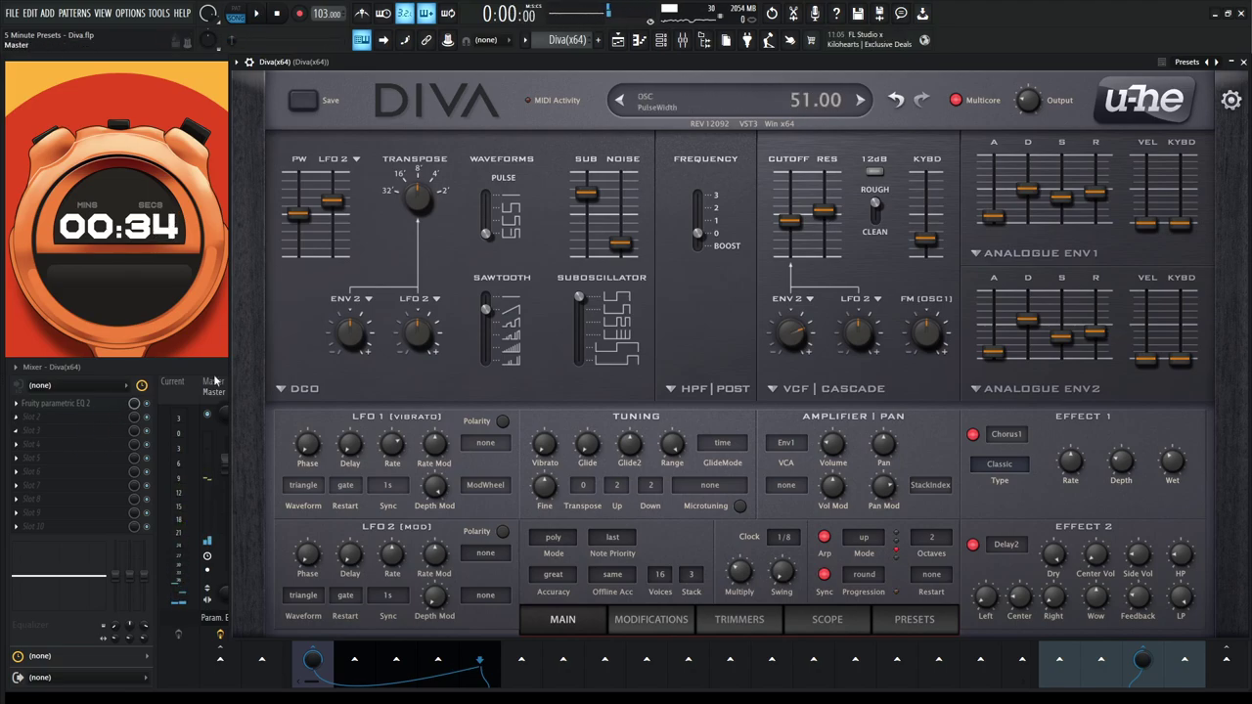
pyautogui.moveTo(701, 232); pyautogui.dragTo(700, 227)
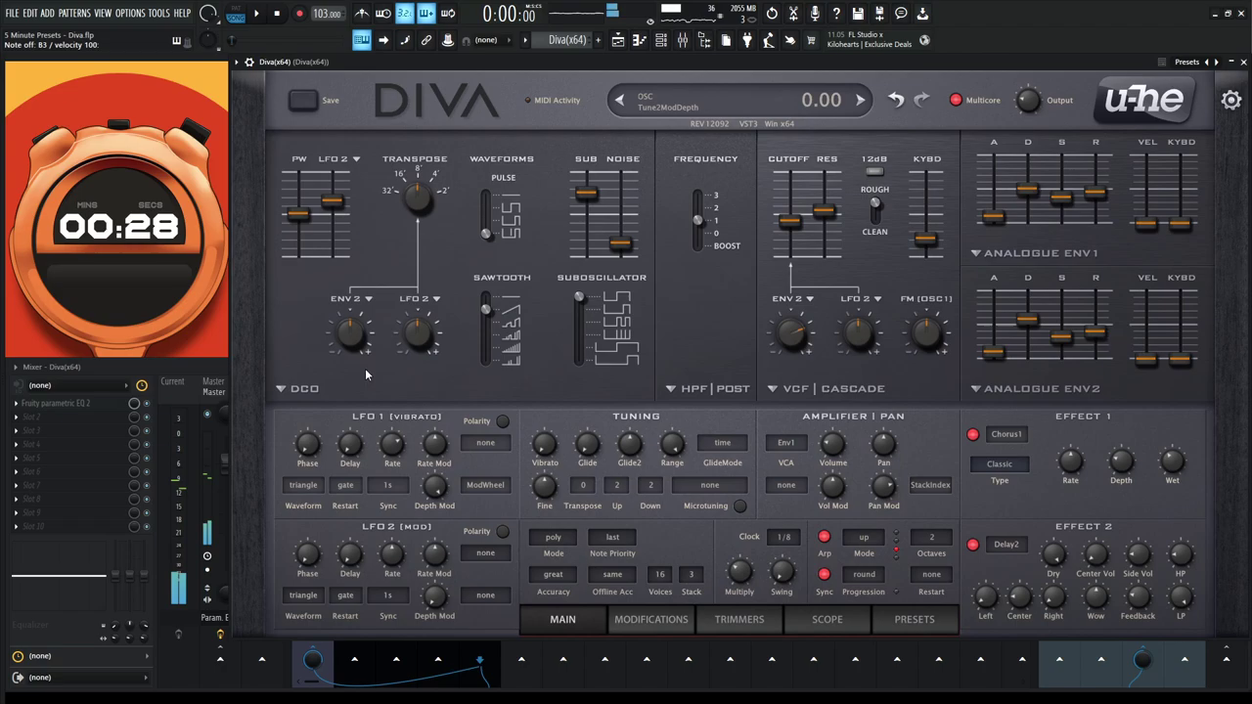
pyautogui.hotkey('alt', 'F8')
pyautogui.hotkey('alt', 'F8')
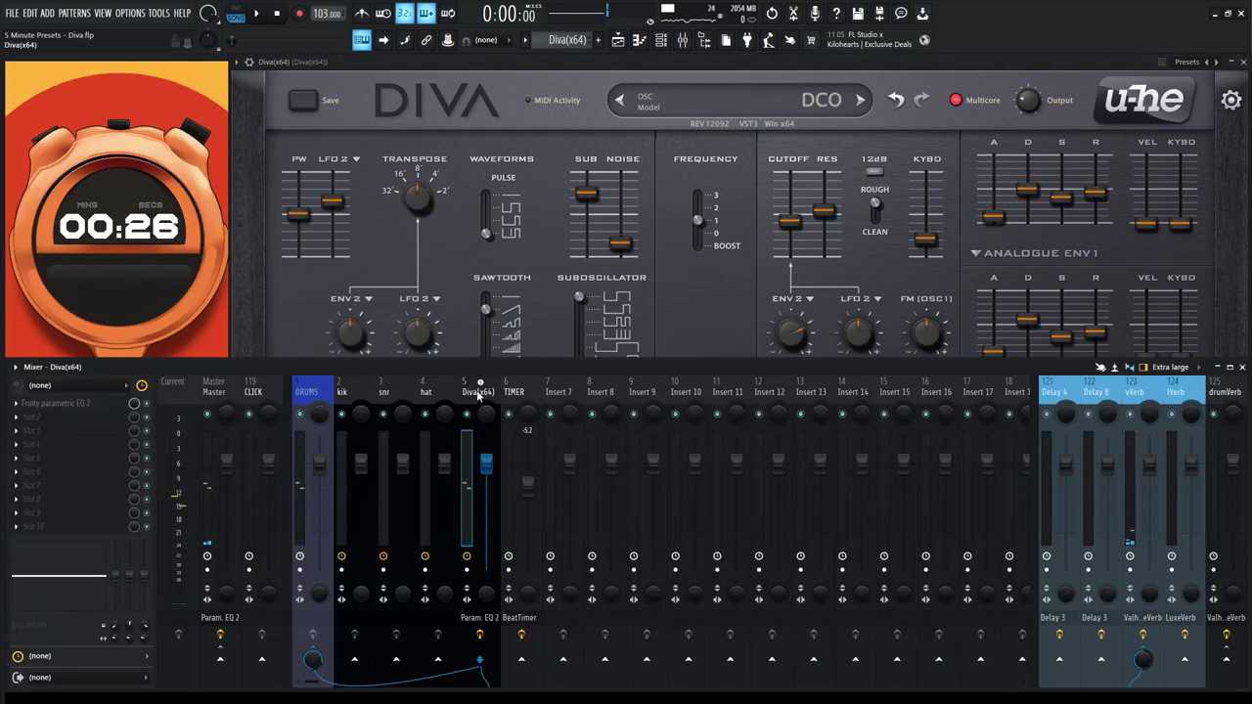
# Open Diva's Fruity parametric EQ 2 and shape band 2 and a gentle band 7 high shelf
pyautogui.click(85, 406)
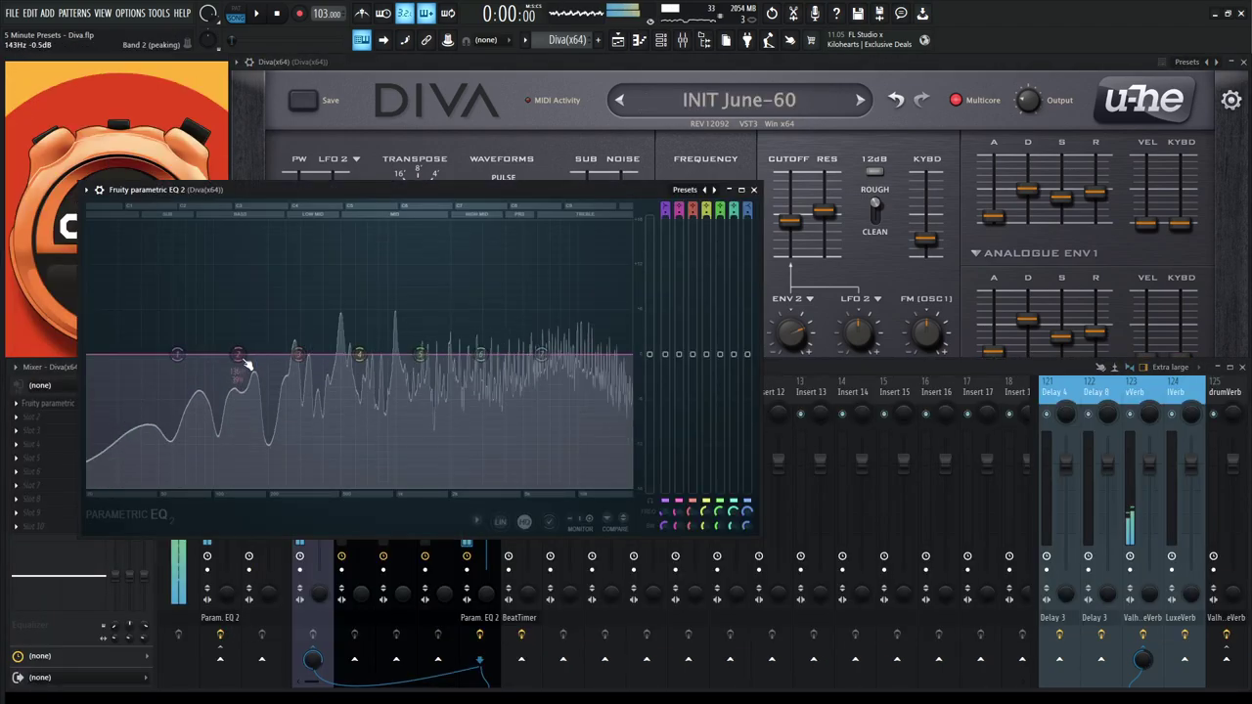
pyautogui.moveTo(245, 356)
pyautogui.mouseDown()
pyautogui.moveTo(245, 249)
pyautogui.moveTo(237, 376)
pyautogui.mouseUp()
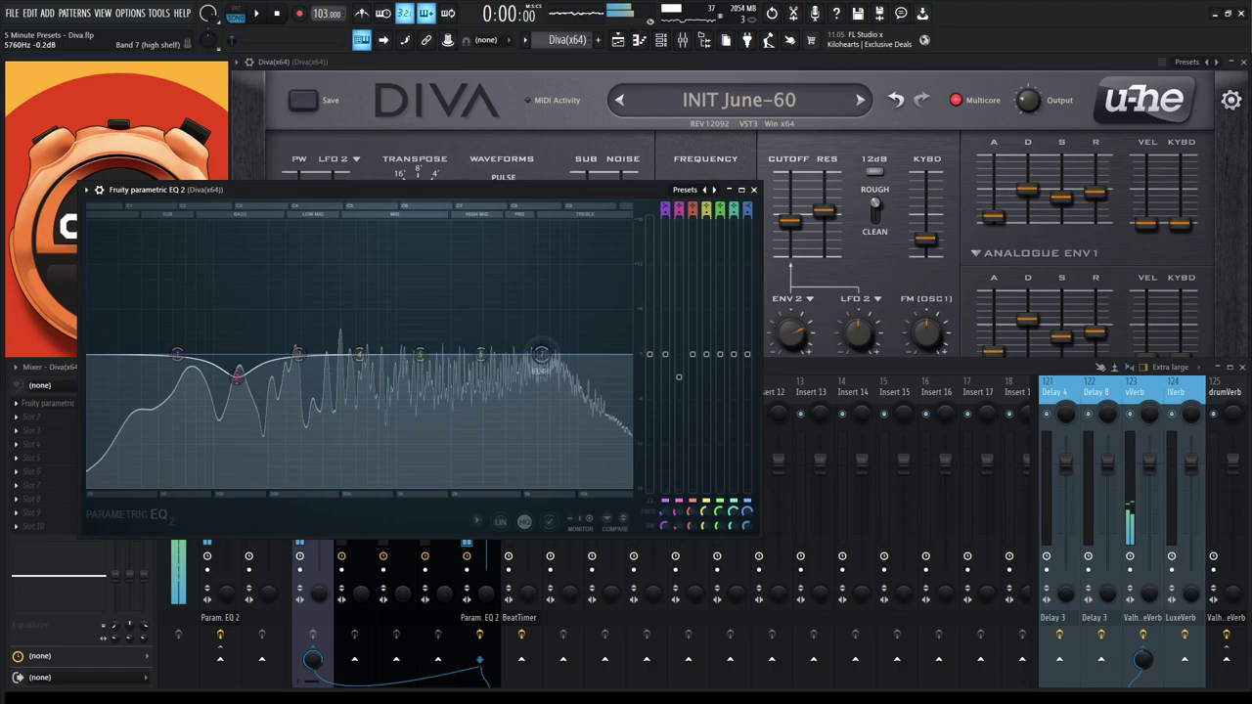
pyautogui.moveTo(541, 354); pyautogui.dragTo(489, 342)
# Fine-tune band 2 to about -1.8 dB at 132 Hz, then close the EQ and mixer
pyautogui.moveTo(518, 189); pyautogui.dragTo(703, 183)
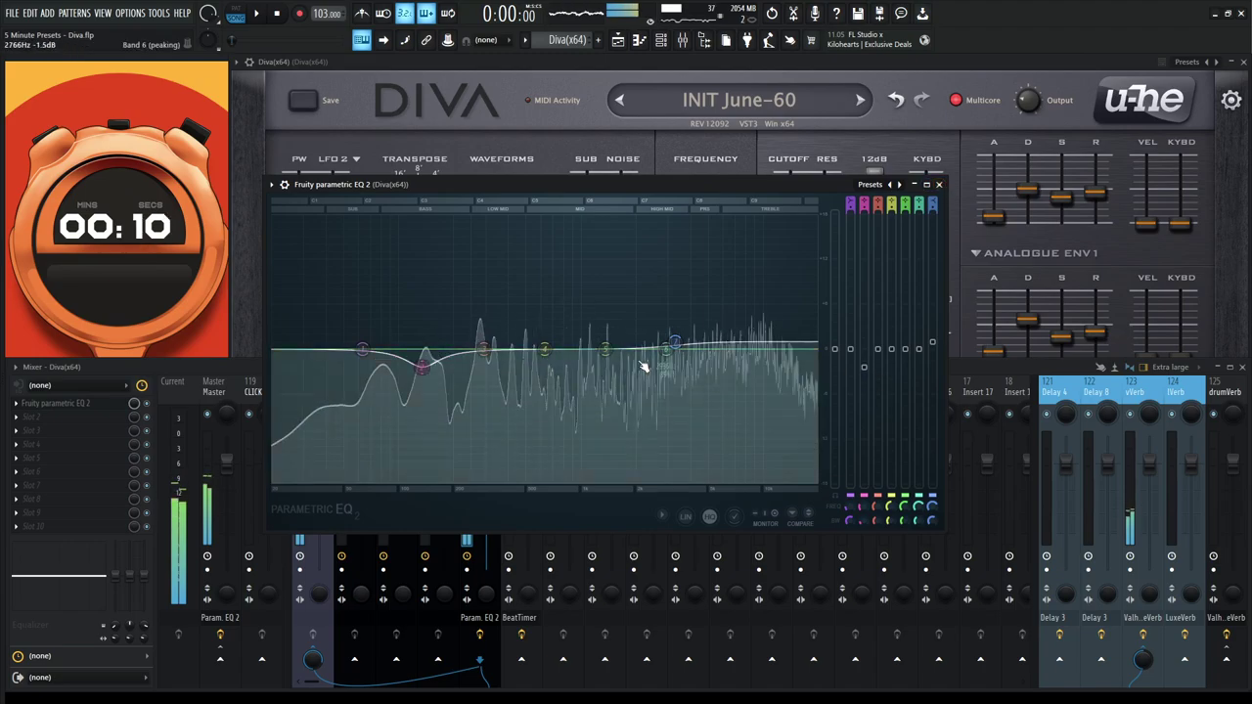
pyautogui.moveTo(422, 369); pyautogui.dragTo(426, 372)
pyautogui.click(939, 184)
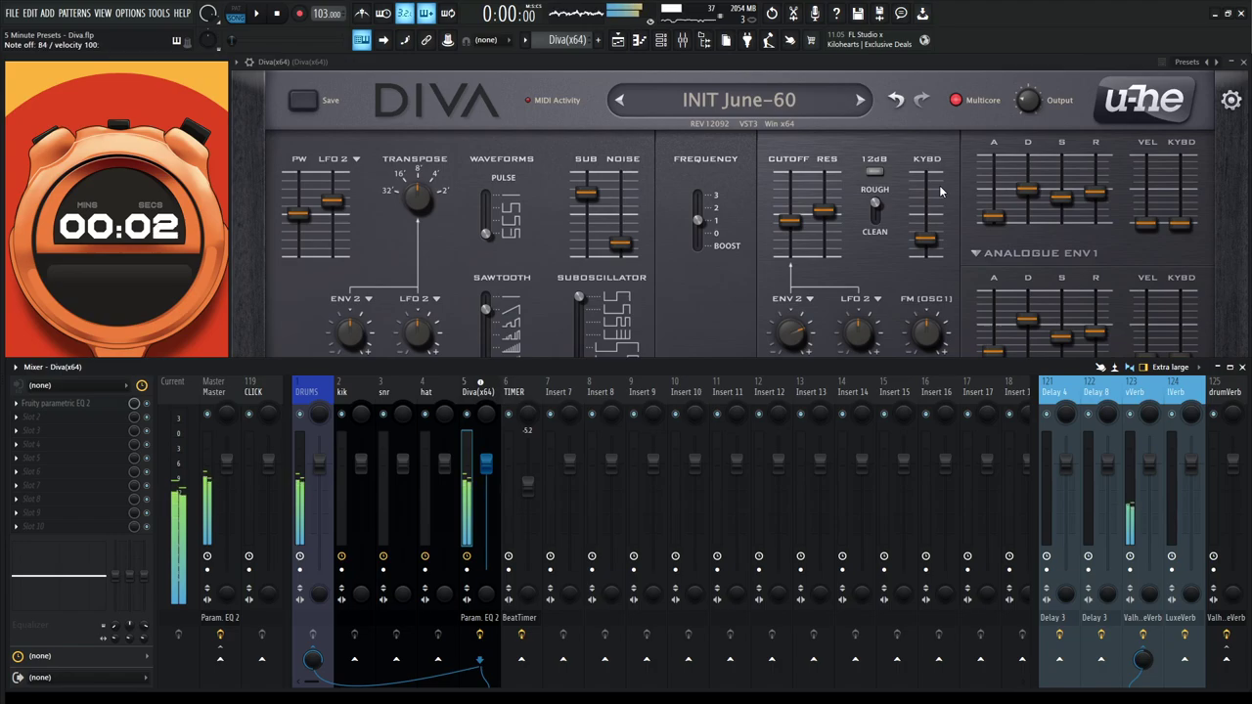
pyautogui.press('F9')
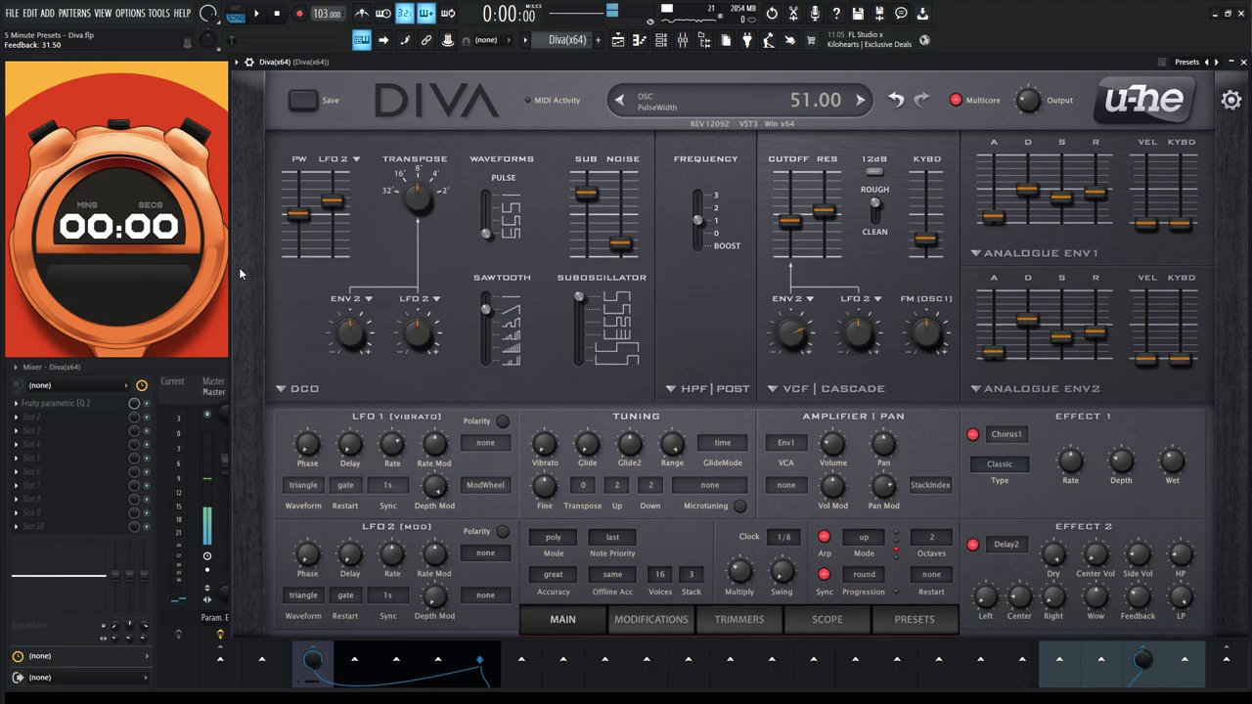
# Raise the Master channel's Fruity parametric EQ 2 main level to 3.5 dB and close the EQ
pyautogui.press('F9')
pyautogui.press('F9')
pyautogui.press('F9')
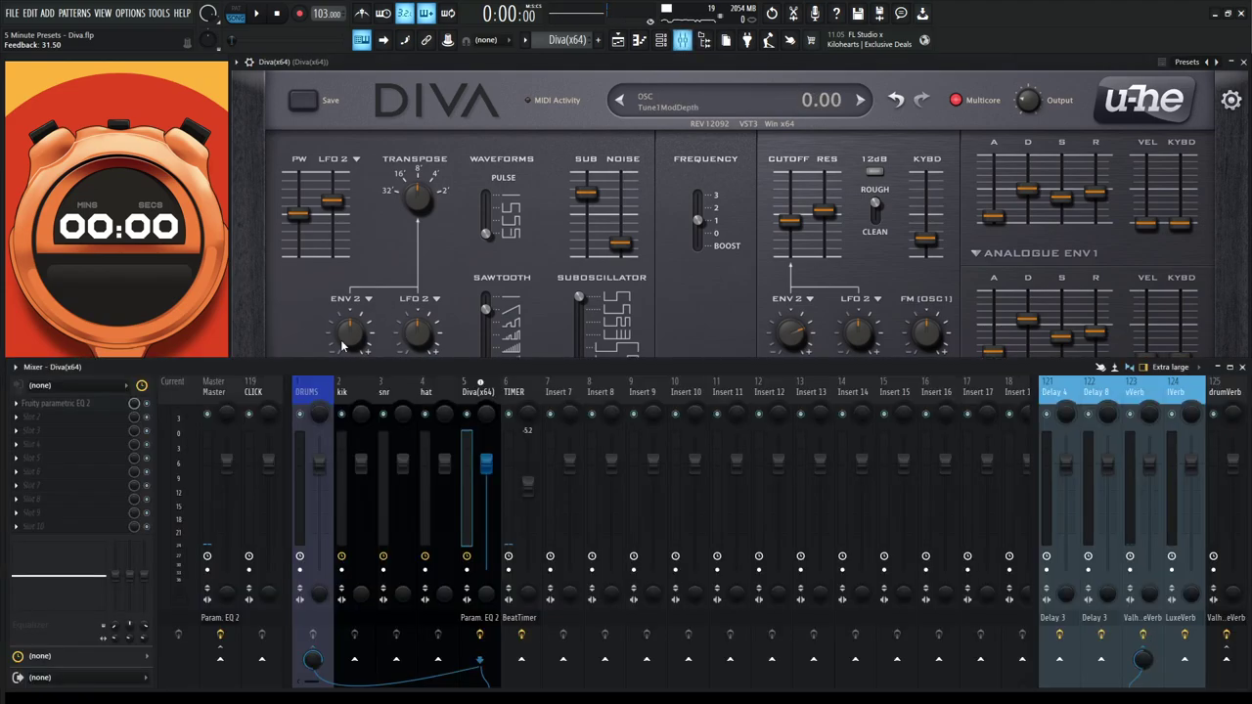
pyautogui.click(56, 403)
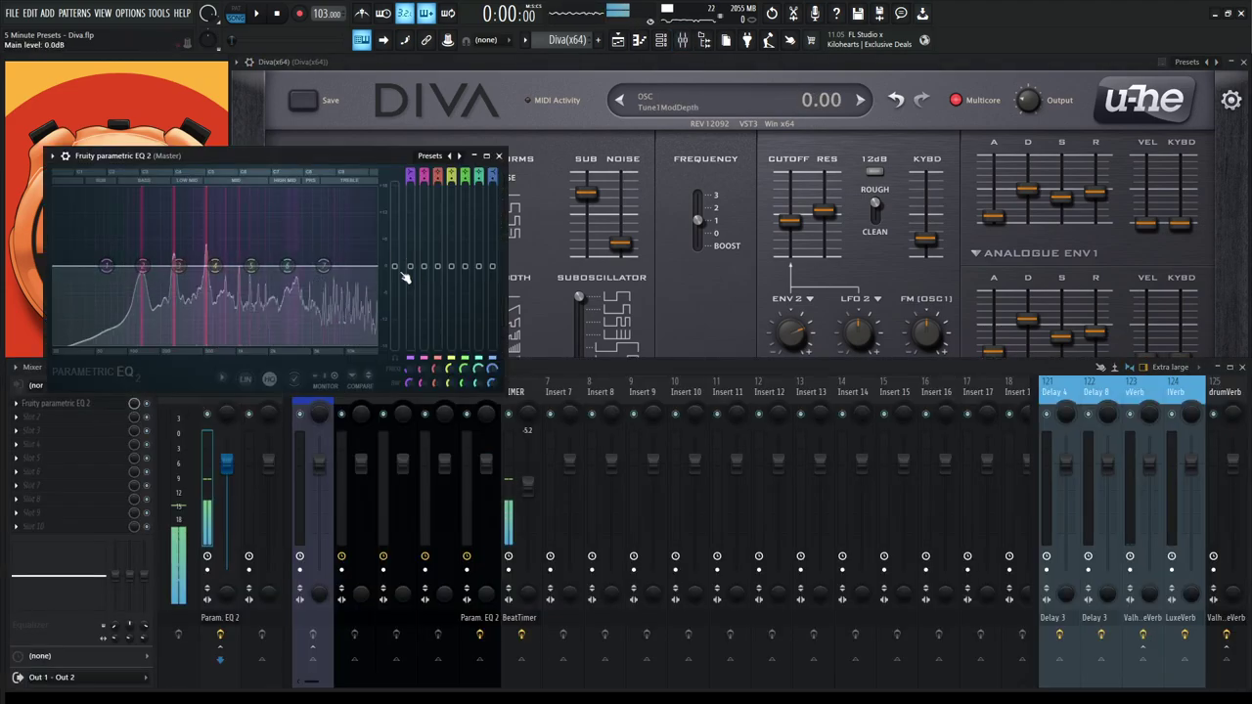
pyautogui.moveTo(394, 266); pyautogui.dragTo(396, 245)
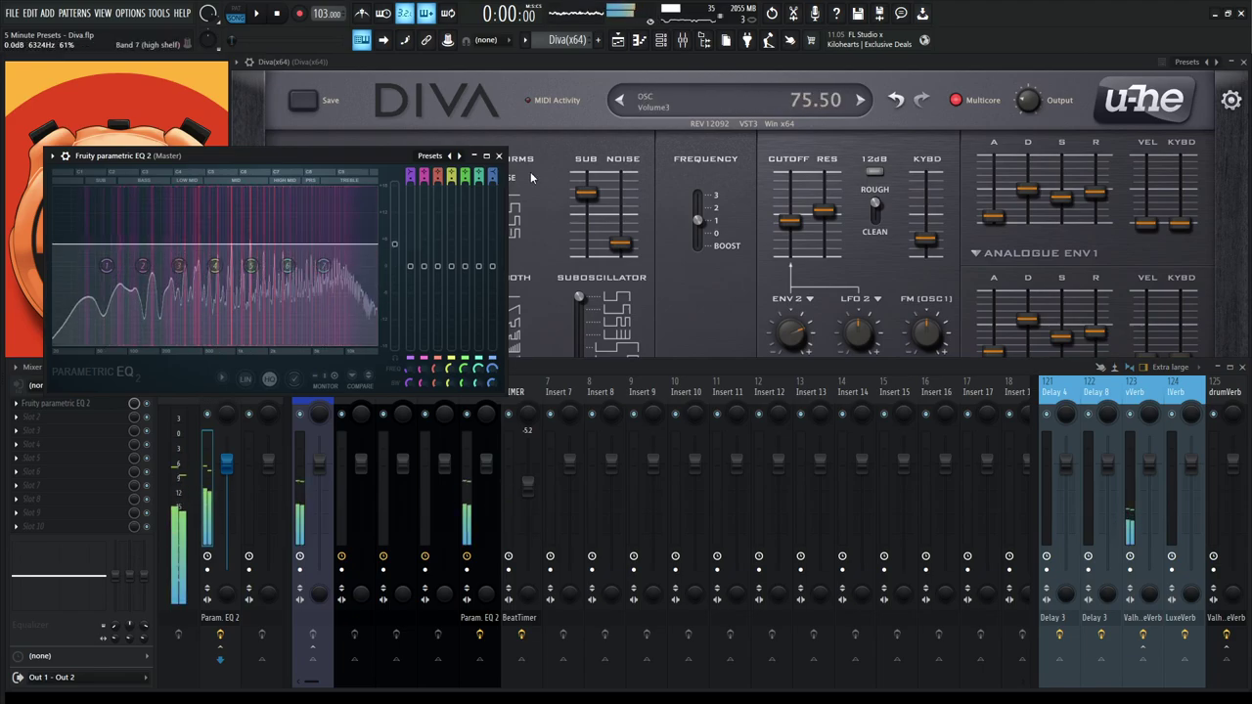
pyautogui.click(498, 155)
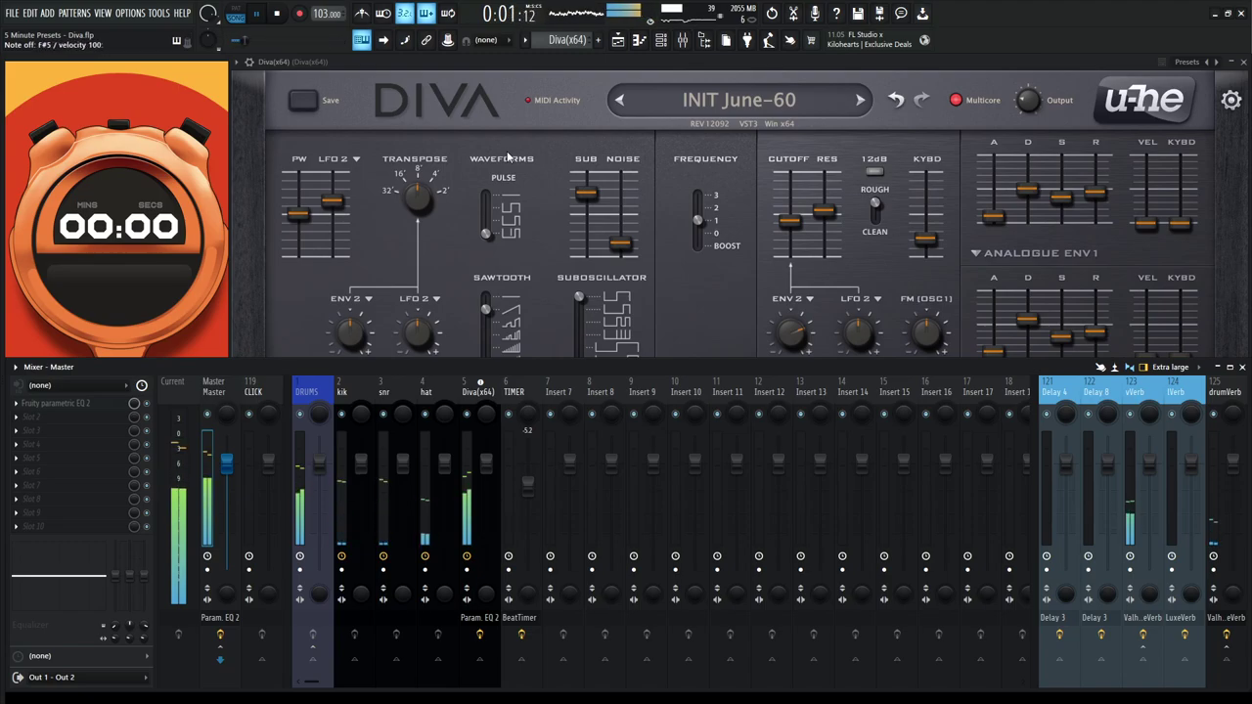
# Stop playback and hide the mixer so Diva's full main page shows
pyautogui.press('space')
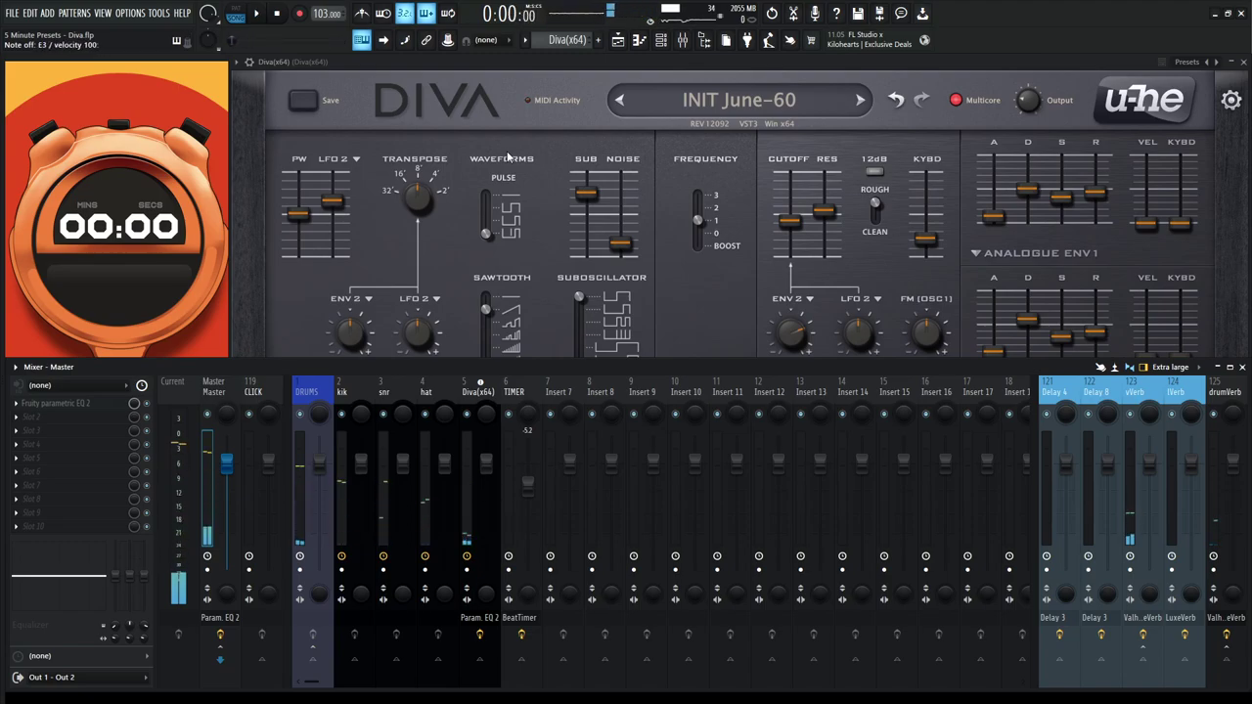
pyautogui.press('F9')
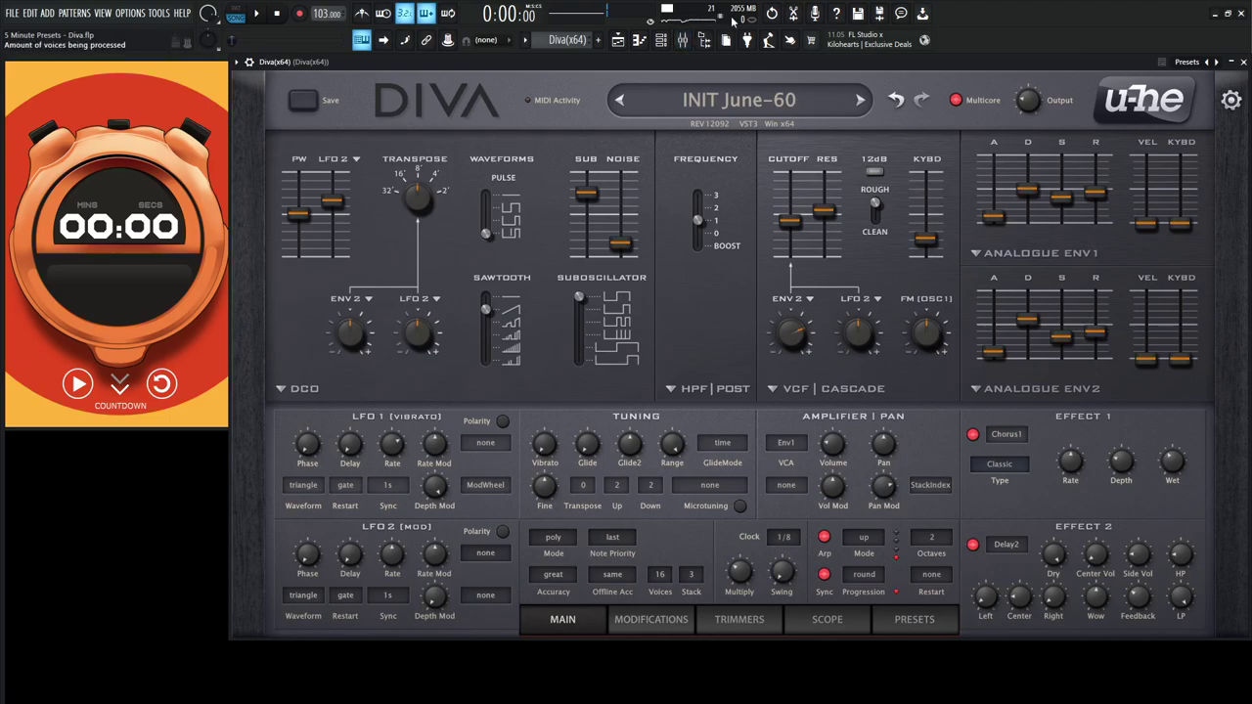